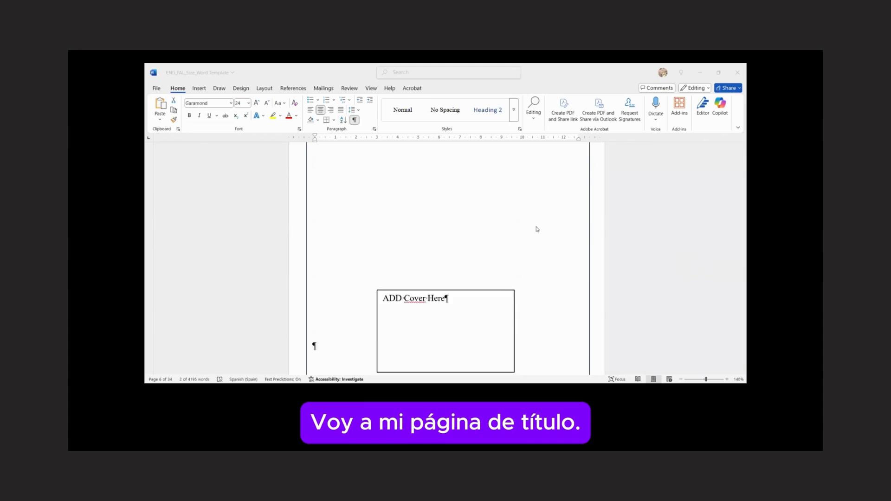
Step: Review the book's title page, checking the title, both subtitles and the author line
scroll(537, 228, down, 1)
scroll(537, 227, down, 10)
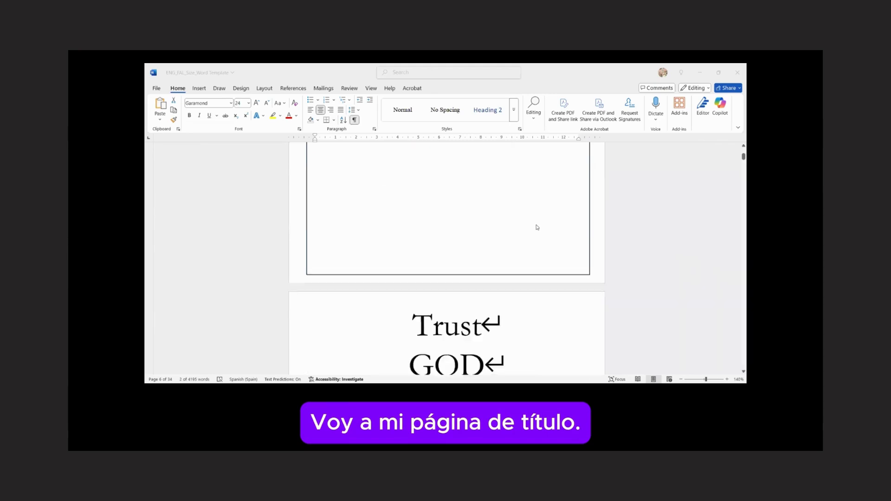
scroll(537, 226, down, 2)
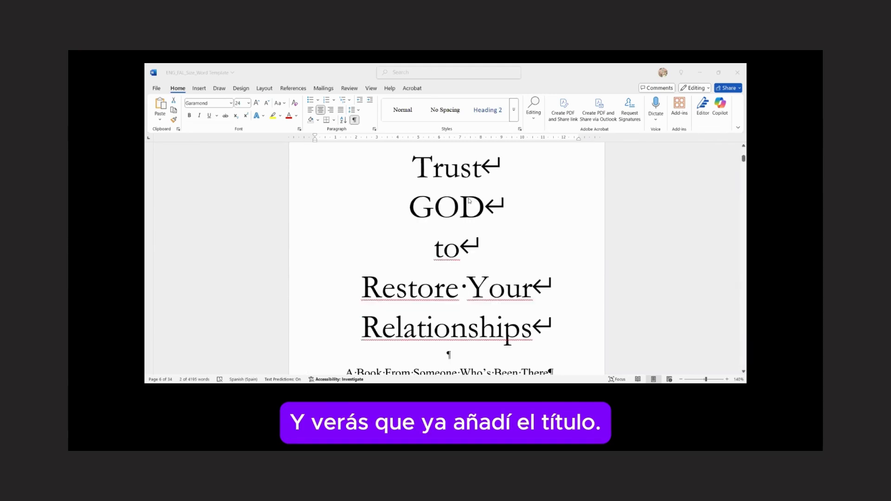
scroll(466, 209, down, 1)
scroll(462, 221, down, 1)
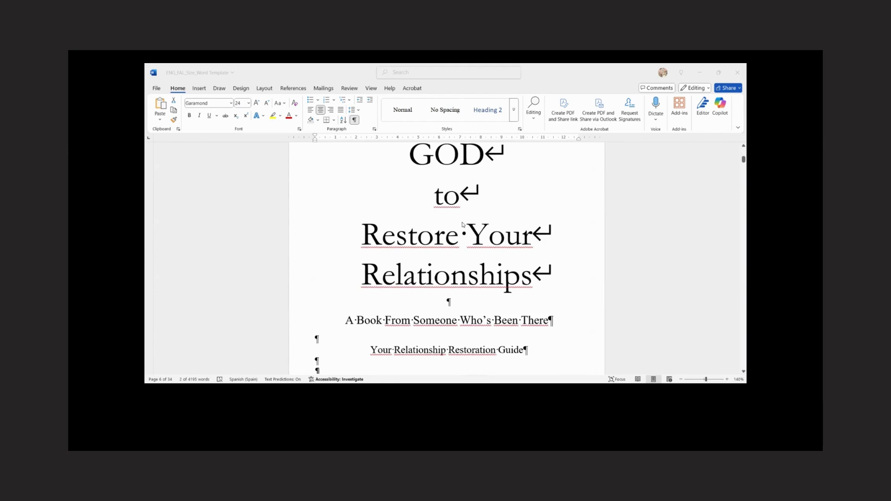
scroll(444, 299, down, 1)
scroll(445, 299, down, 1)
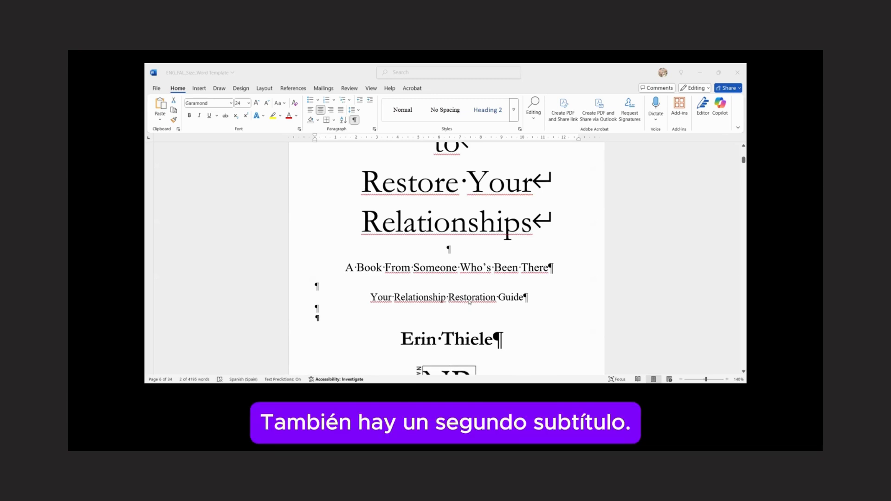
scroll(470, 302, up, 1)
scroll(469, 302, up, 1)
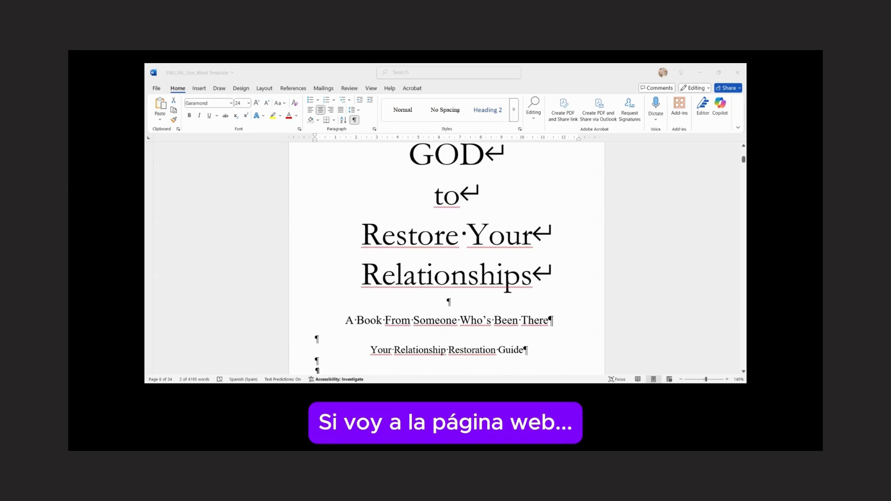
Step: Switch to the browser with the RYR 1 page, narrow its window beside the document, and compare the cover title with the title page
key(alt+Tab)
scroll(618, 277, up, 1)
scroll(619, 276, down, 2)
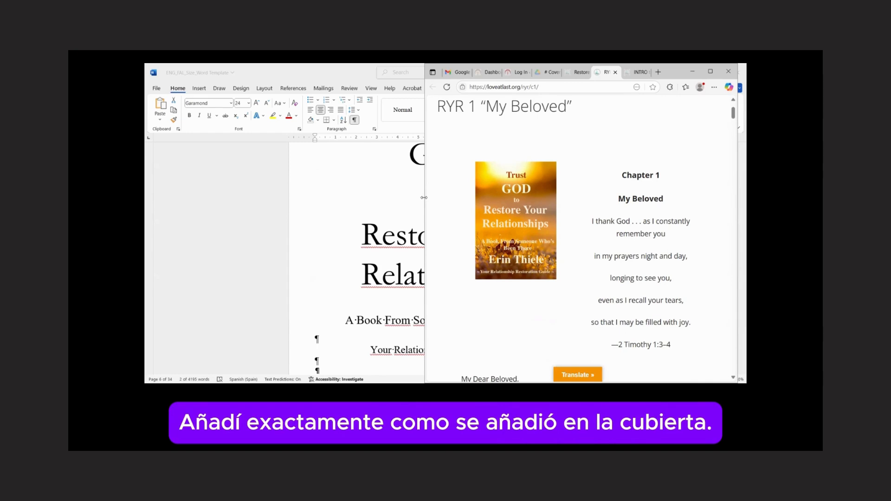
drag(424, 198, 542, 197)
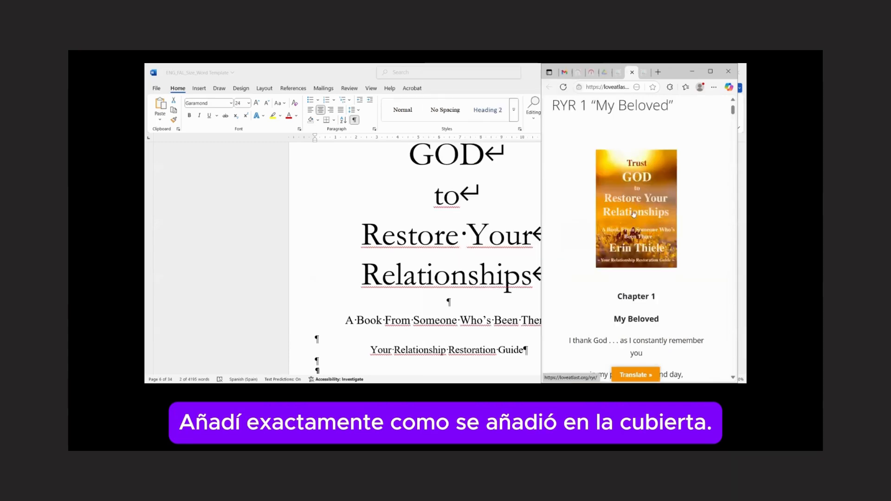
scroll(520, 211, up, 2)
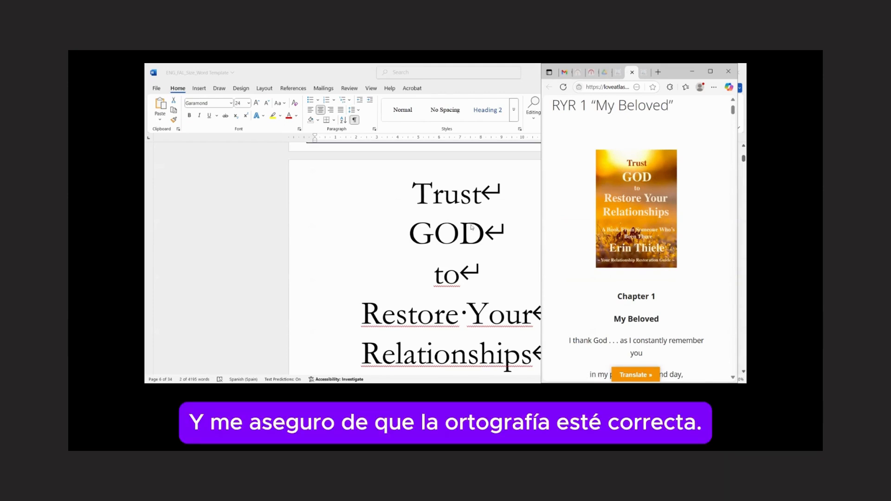
scroll(472, 227, down, 3)
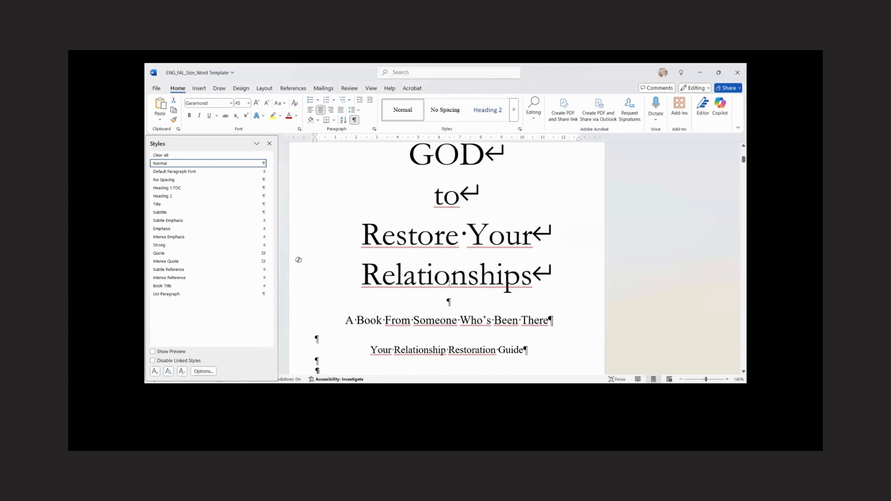
Step: Check the font and size of the word "Relationships" in the title and how the title fits on its page
double_click(450, 283)
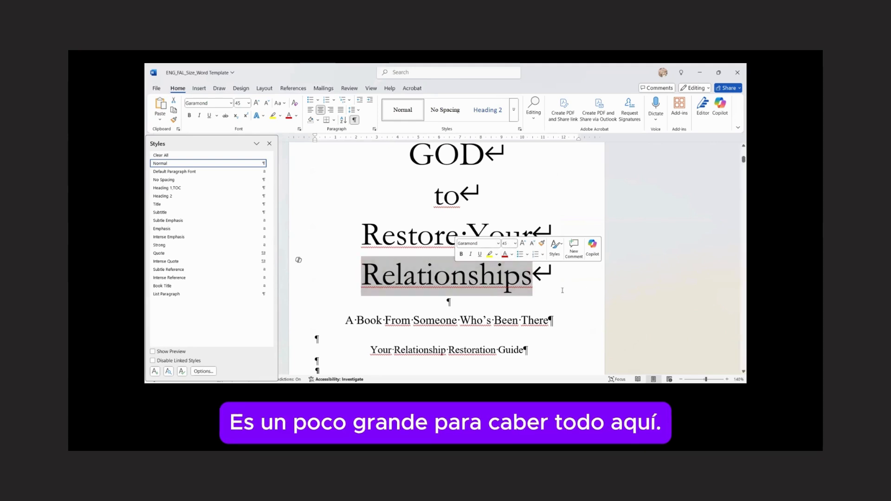
click(474, 275)
scroll(504, 214, down, 3)
scroll(504, 214, up, 3)
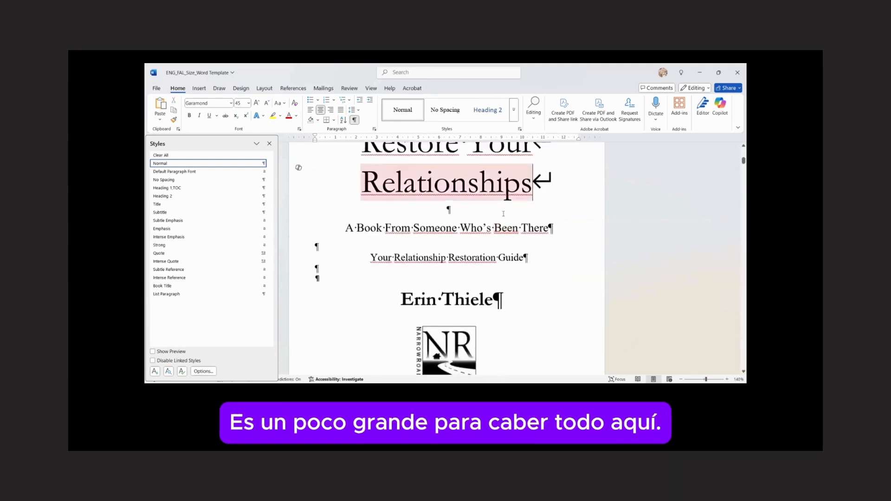
scroll(483, 225, down, 2)
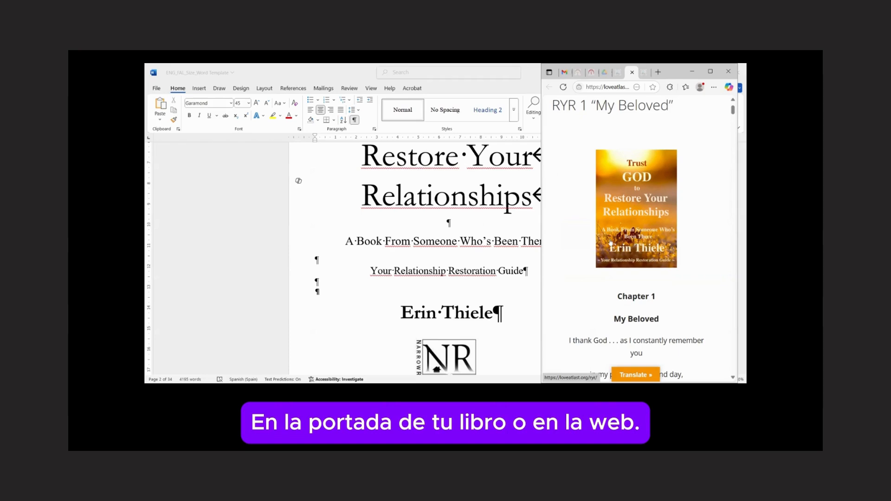
Step: Compare the subtitles with the web page's book cover and check the font and size of both subtitle lines in the document
scroll(624, 256, down, 2)
scroll(631, 331, up, 3)
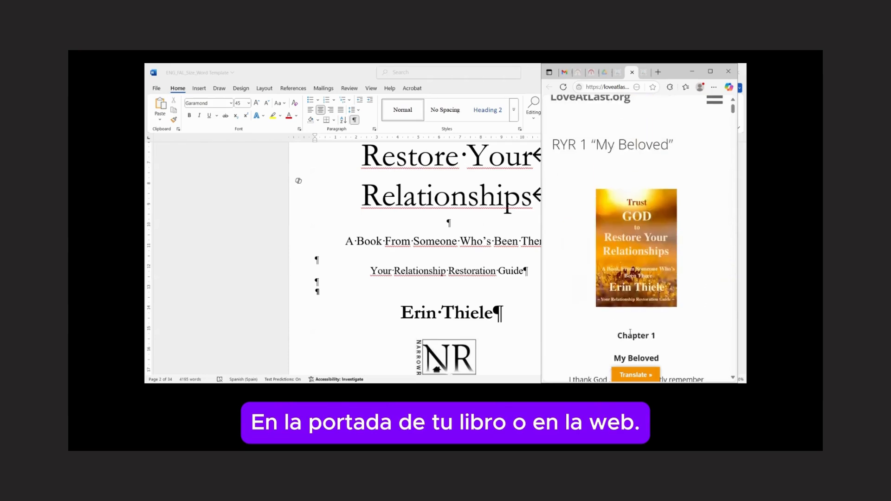
scroll(630, 332, down, 1)
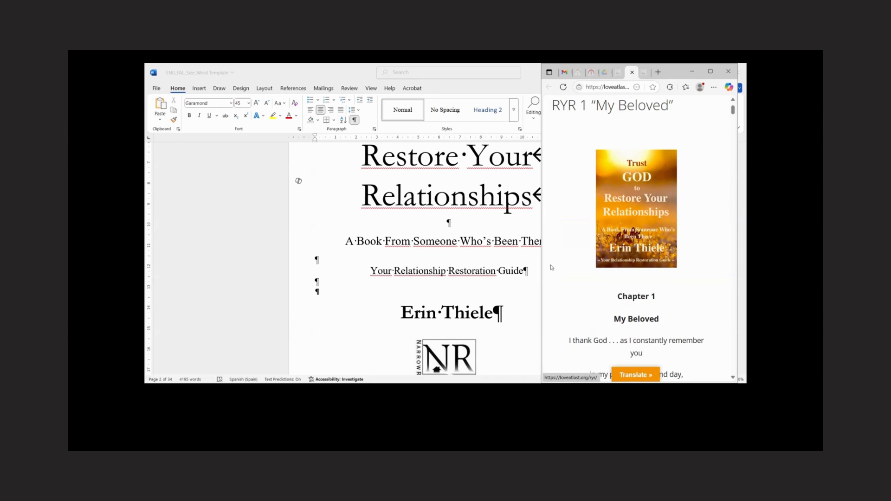
double_click(473, 242)
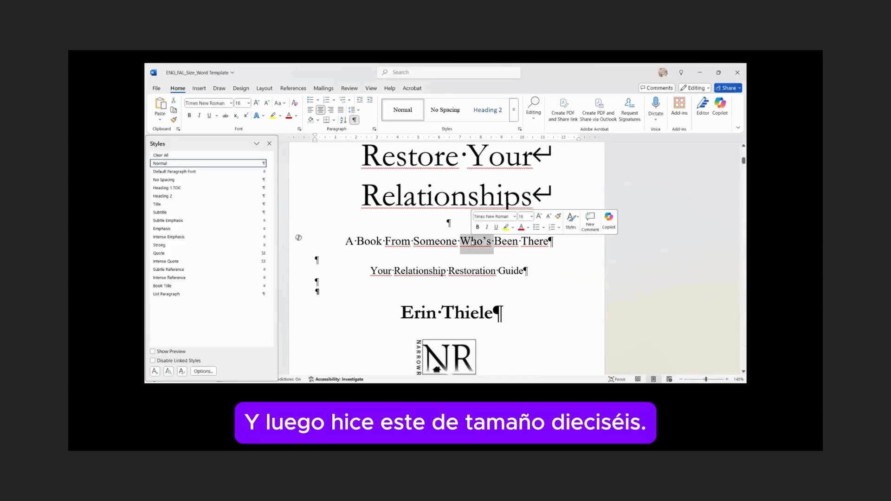
double_click(469, 272)
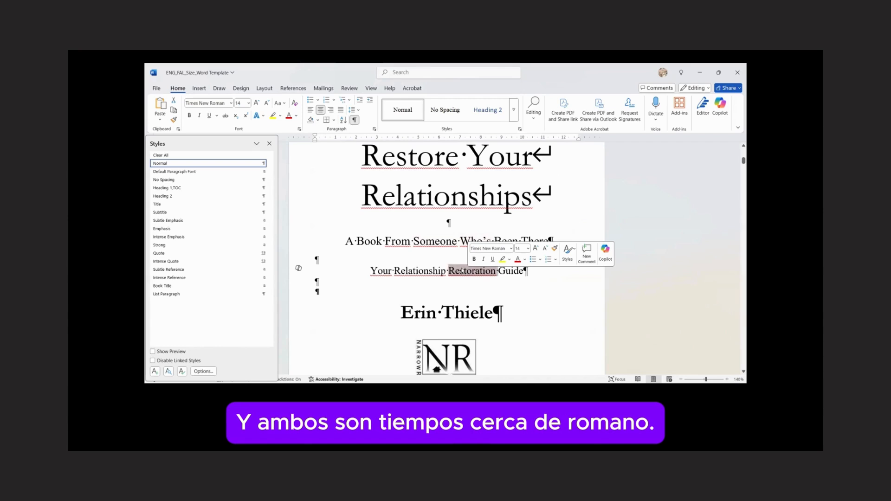
Step: Examine the author line, publisher logo, copyright page, Contents and Foreword through to the start of Chapter 1
scroll(444, 268, down, 6)
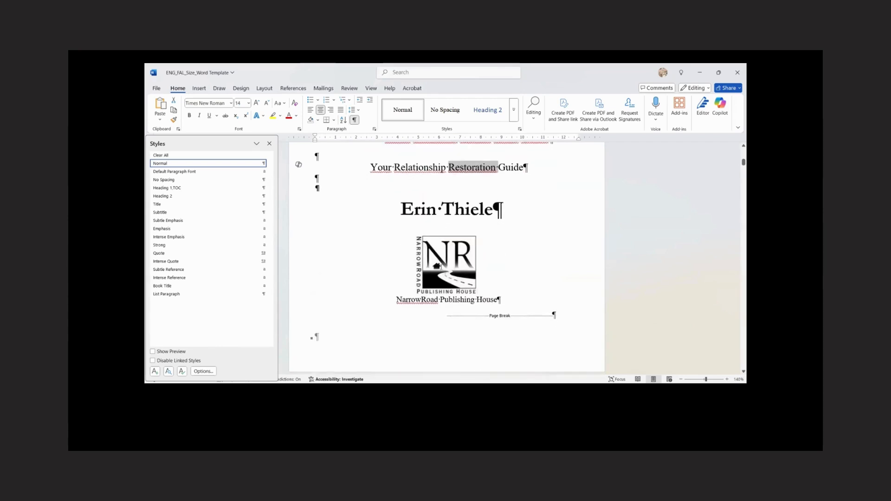
scroll(441, 267, down, 3)
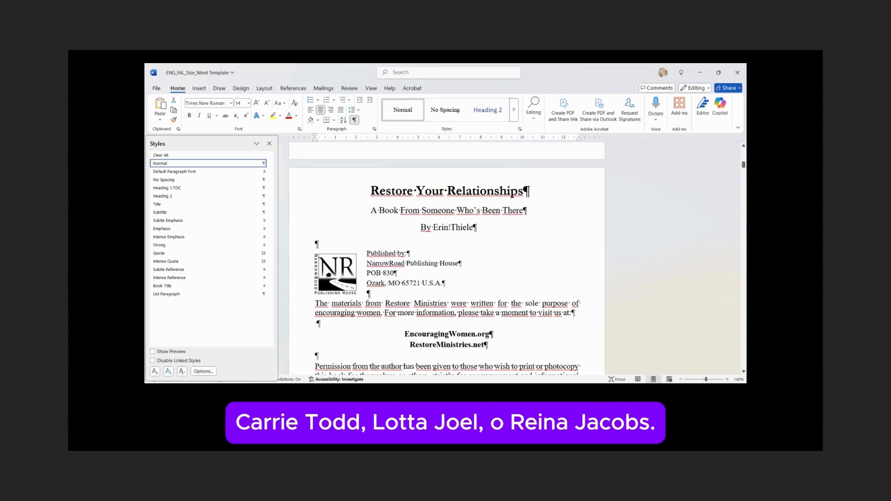
scroll(449, 229, down, 6)
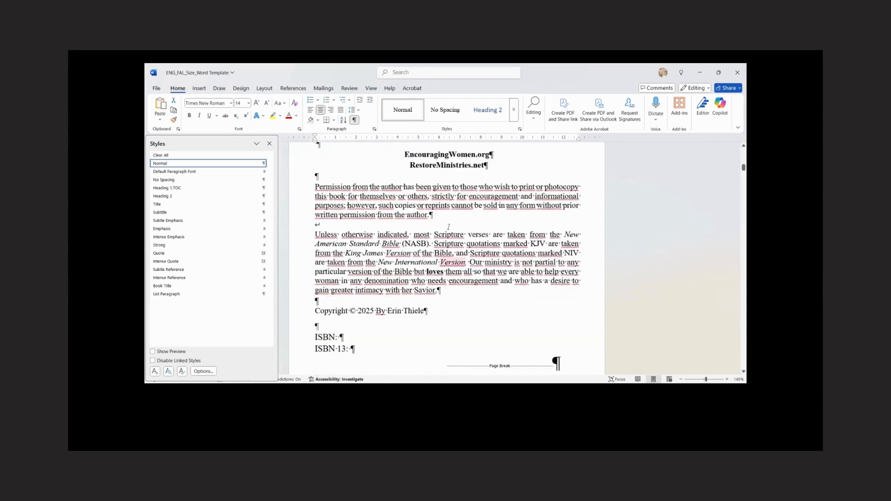
scroll(449, 229, down, 5)
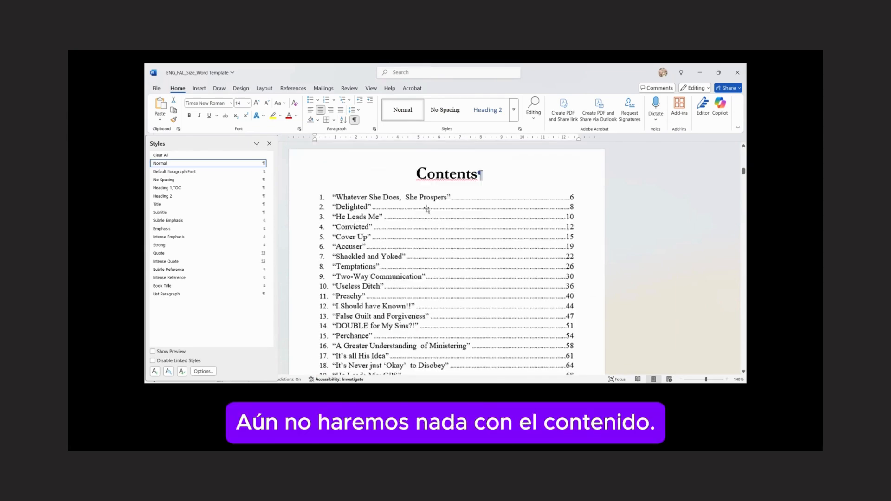
scroll(428, 225, down, 10)
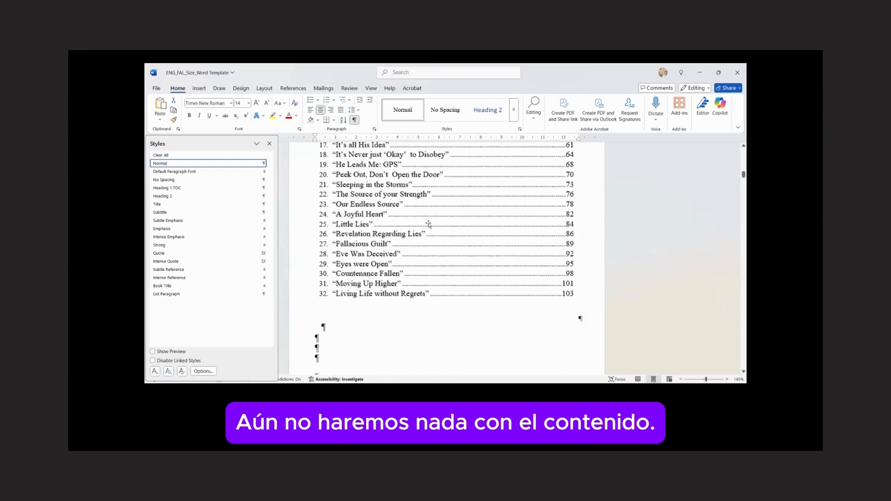
scroll(430, 225, down, 5)
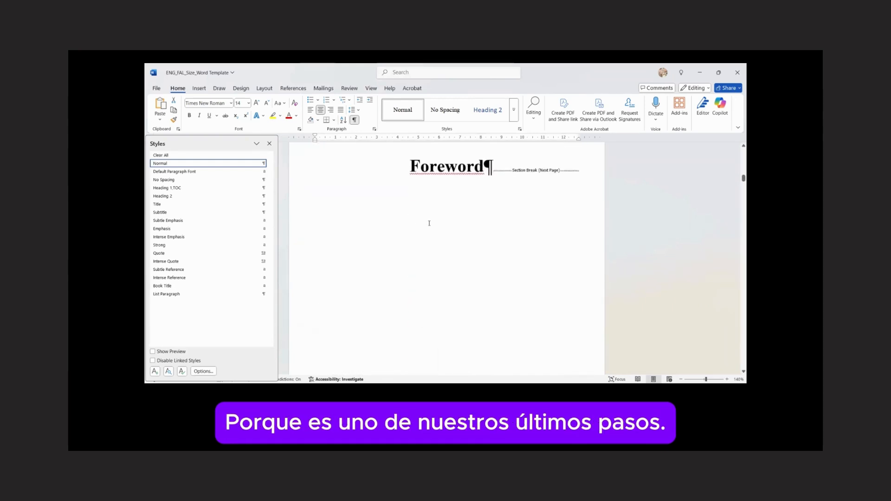
scroll(429, 224, down, 8)
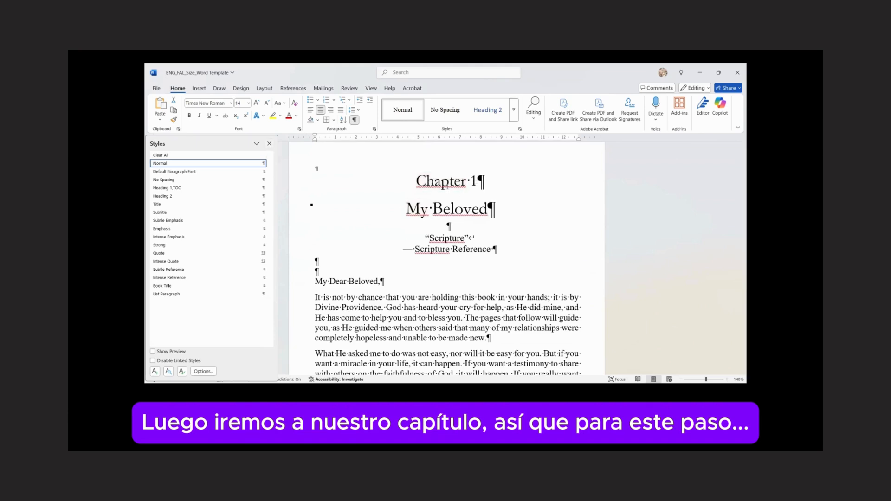
Step: Close and reopen the Styles pane, and check the font and size of the "Chapter 1" line
click(270, 144)
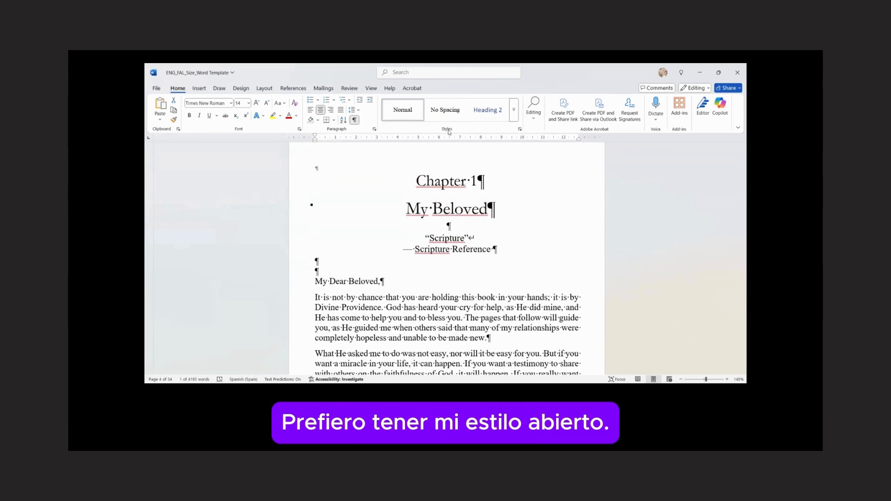
click(520, 130)
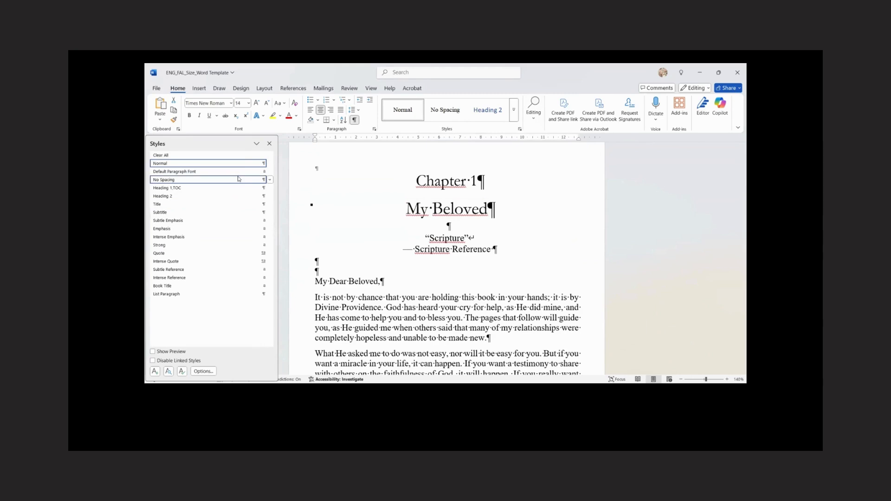
double_click(434, 183)
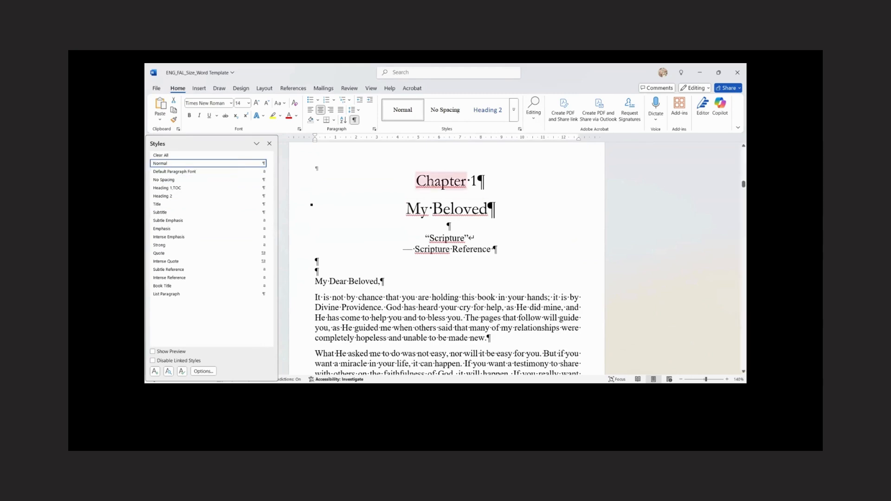
click(298, 175)
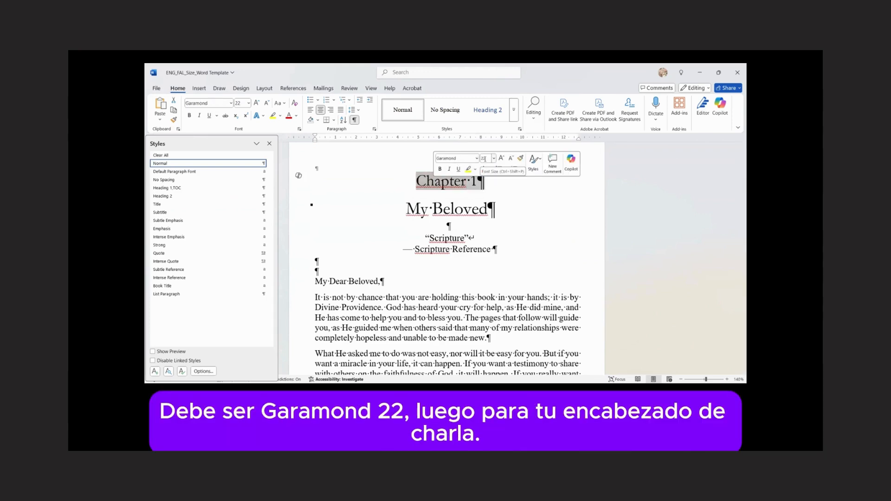
Step: Select the "My Beloved" chapter title and modify the Heading 1 style with the name "Heading 1,TOC" and style type Paragraph
triple_click(449, 212)
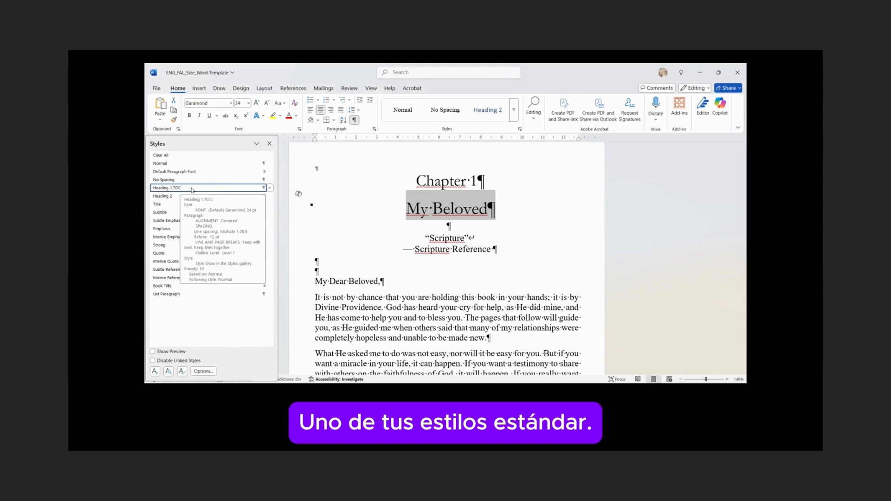
click(270, 188)
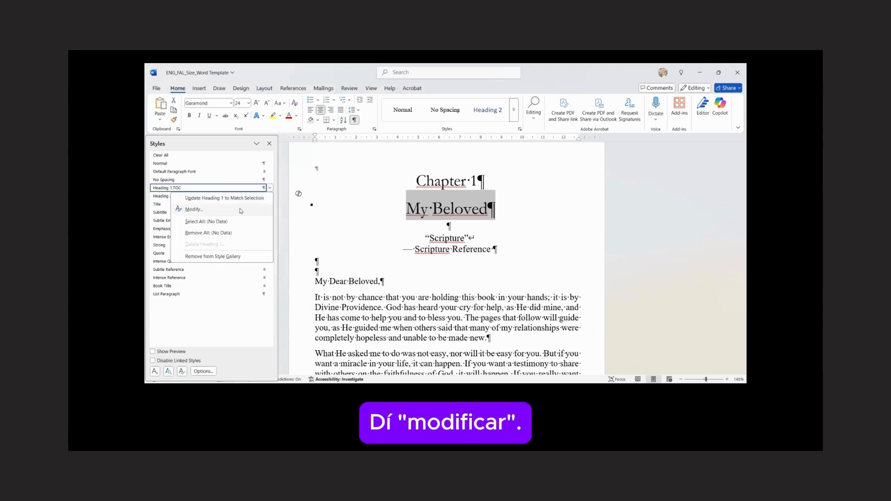
click(241, 211)
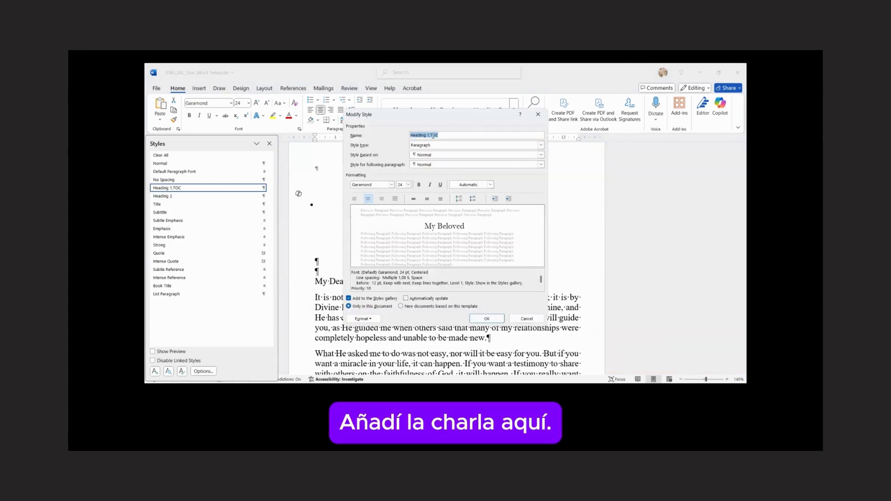
double_click(432, 136)
text(TO)
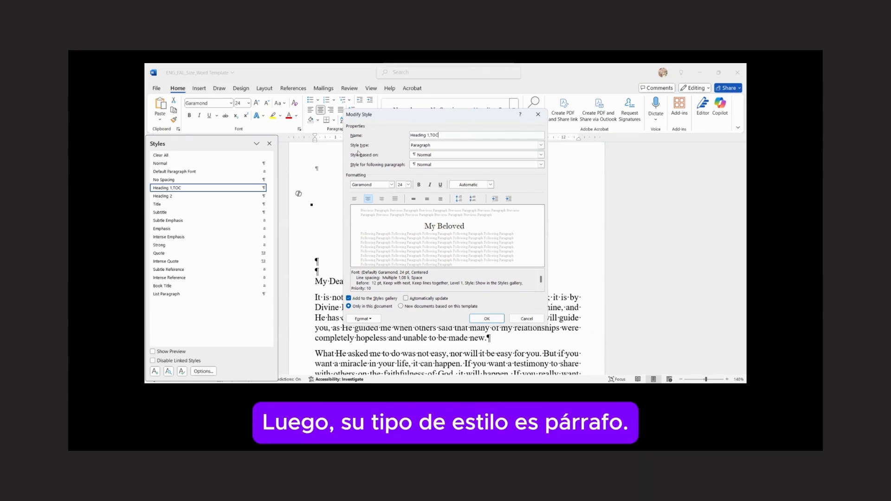
click(433, 146)
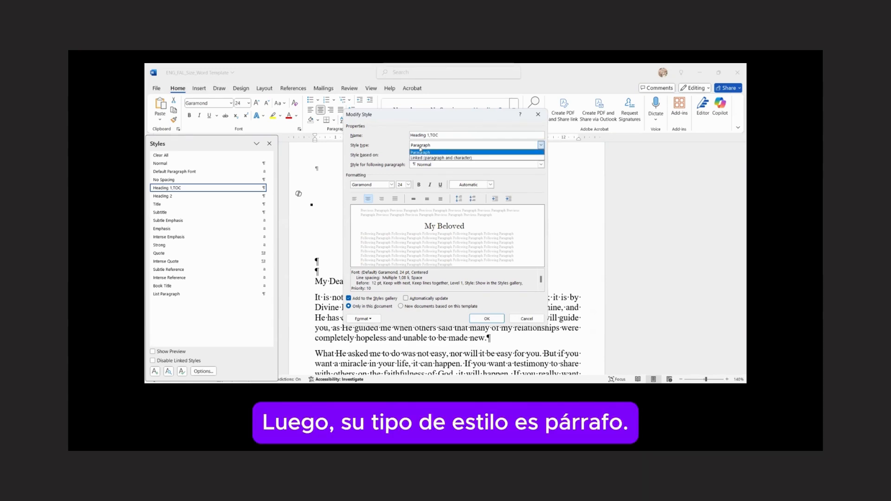
click(420, 152)
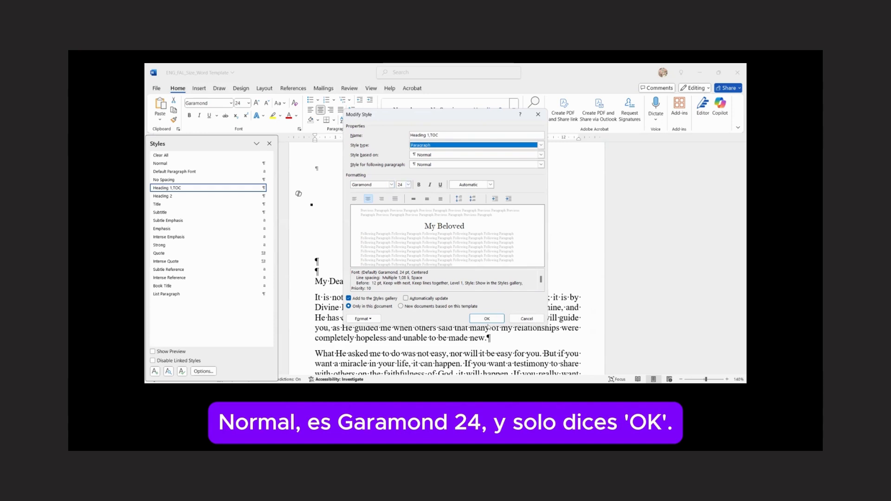
click(487, 320)
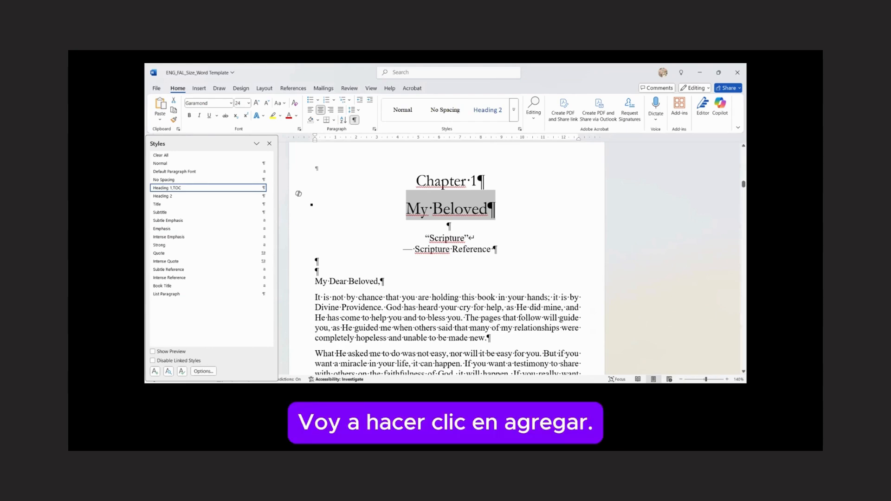
Step: Create a new paragraph style named "Scripture", based on Normal, with Normal as the style for the following paragraph
click(155, 372)
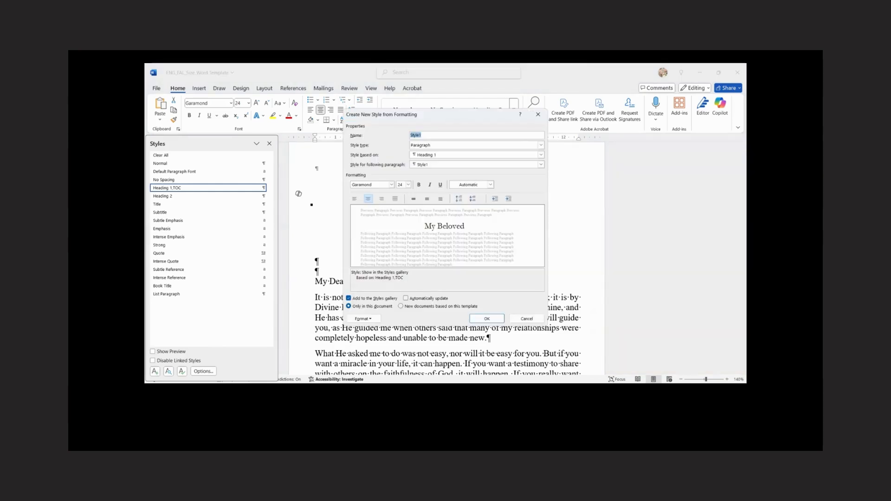
text(S)
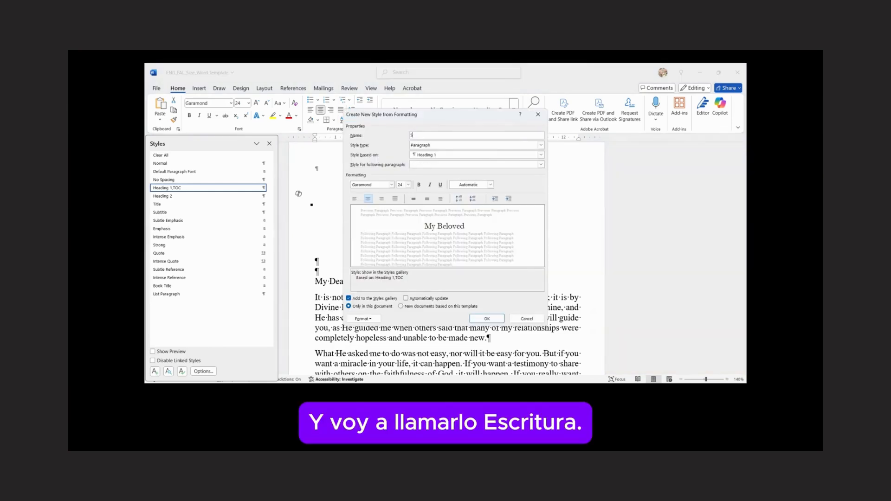
text(cripture)
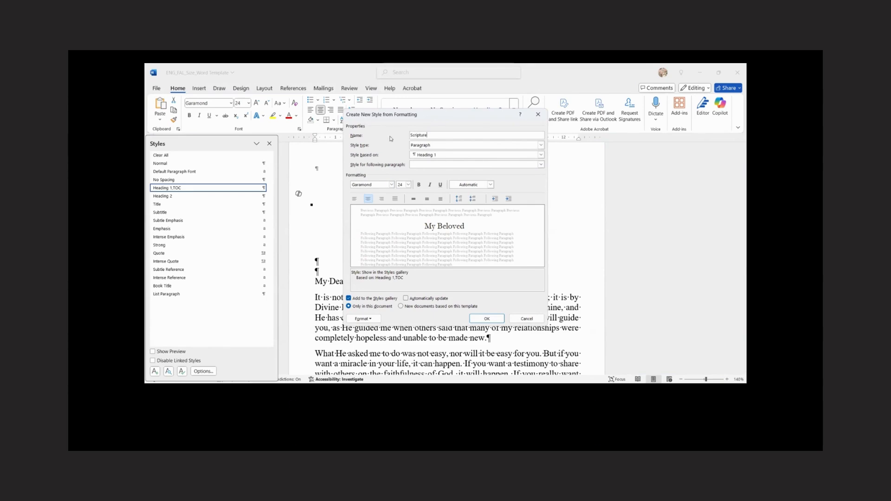
click(439, 158)
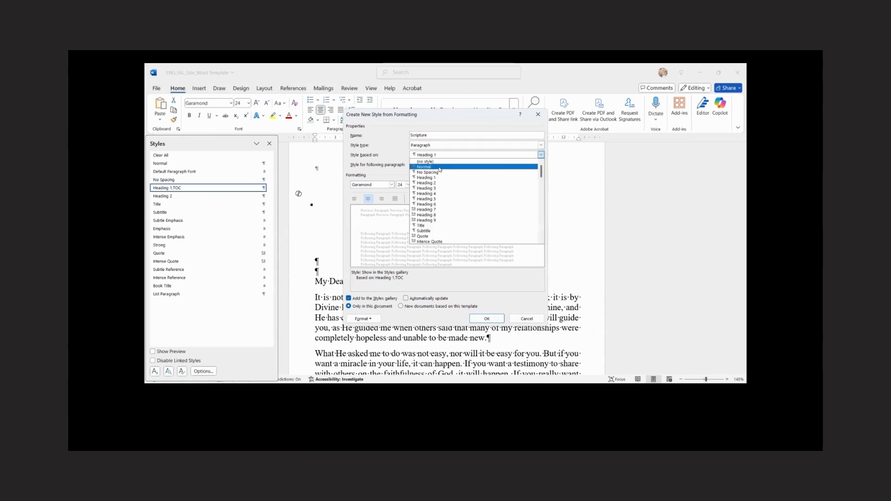
click(440, 167)
click(439, 166)
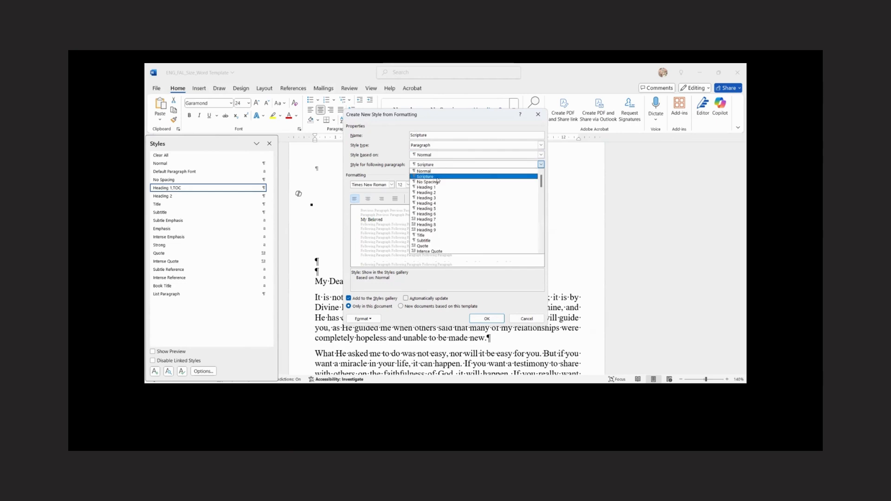
click(438, 172)
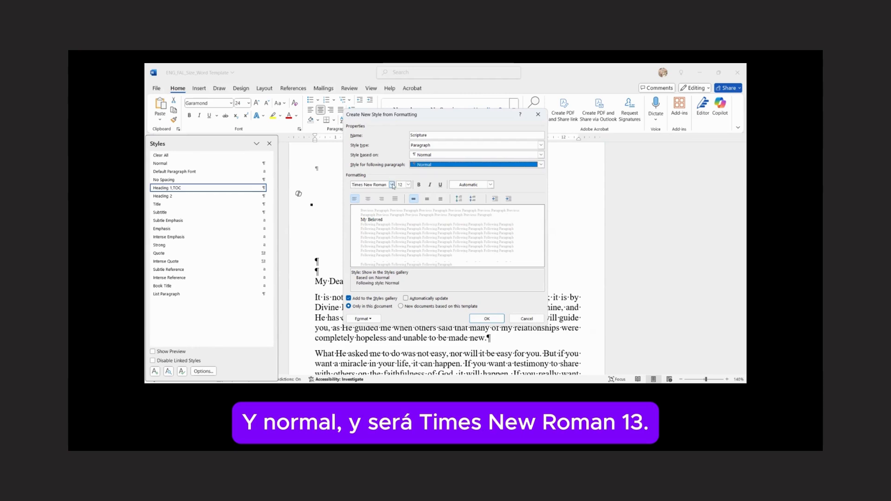
Step: Set the new Scripture style's font size to 14, save it, and reapply Heading 1,TOC to the "My Beloved" title
click(408, 185)
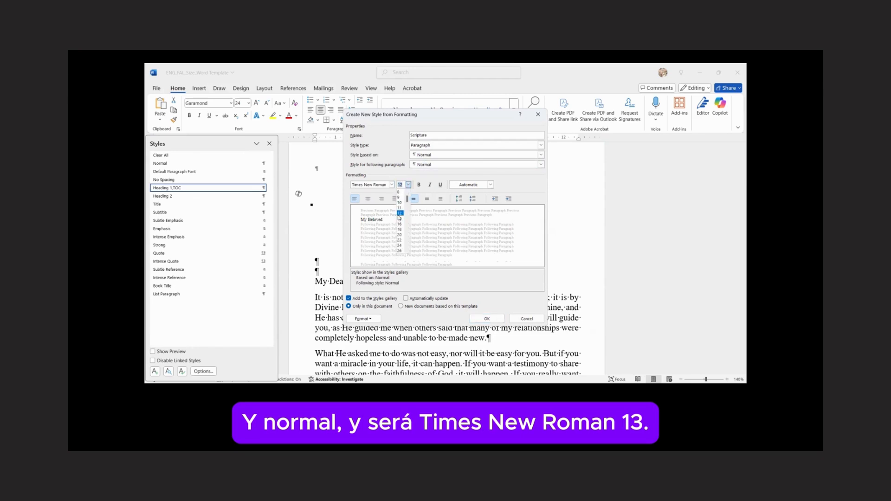
drag(404, 185, 398, 185)
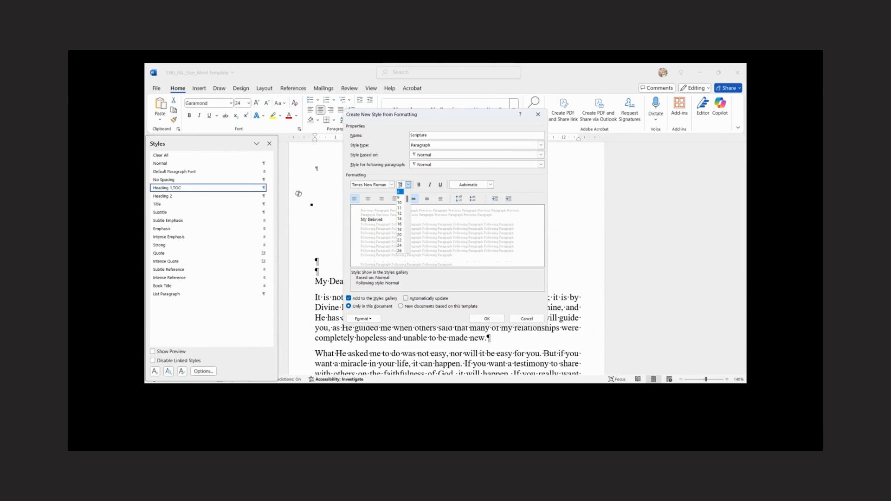
text(13)
key(BackSpace)
text(4)
click(493, 321)
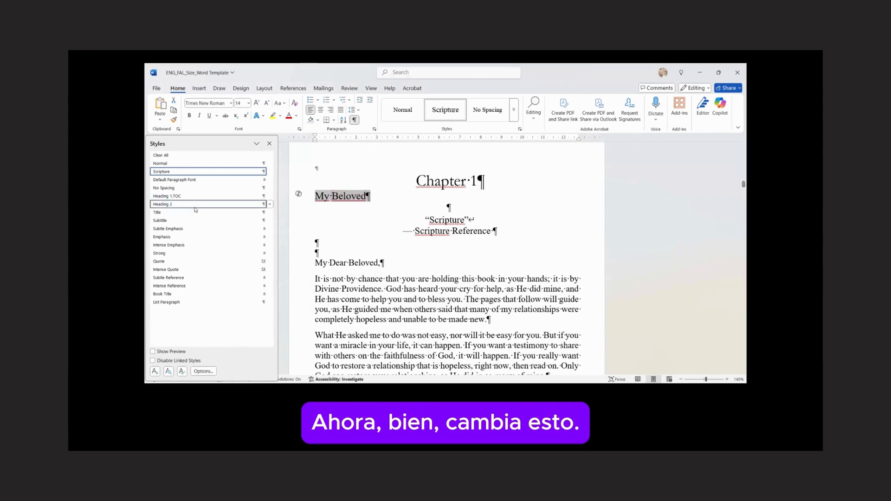
click(169, 196)
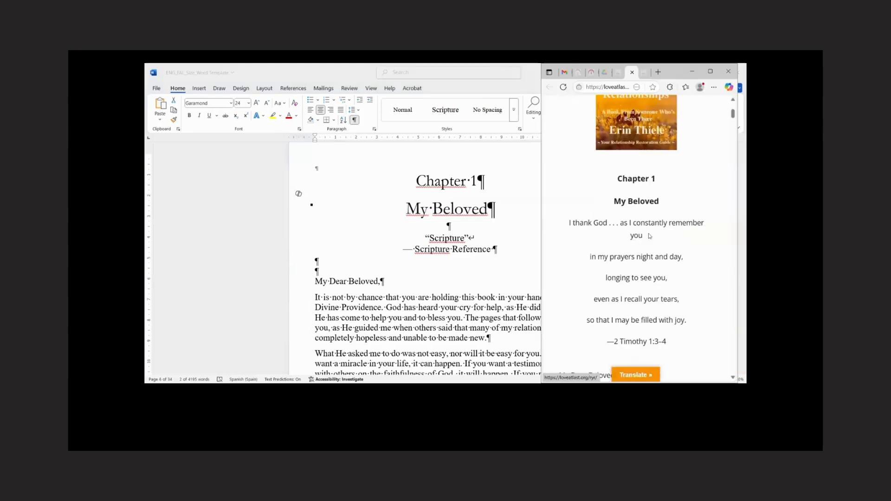
Step: Copy the five-line opening verse from the Chapter 1 web page and paste it over the "Scripture" placeholder in the Word document
scroll(650, 235, up, 5)
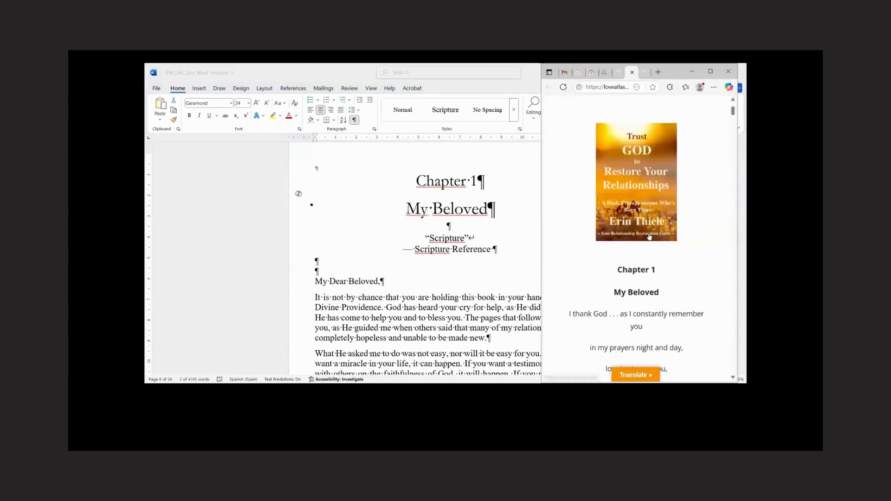
click(710, 70)
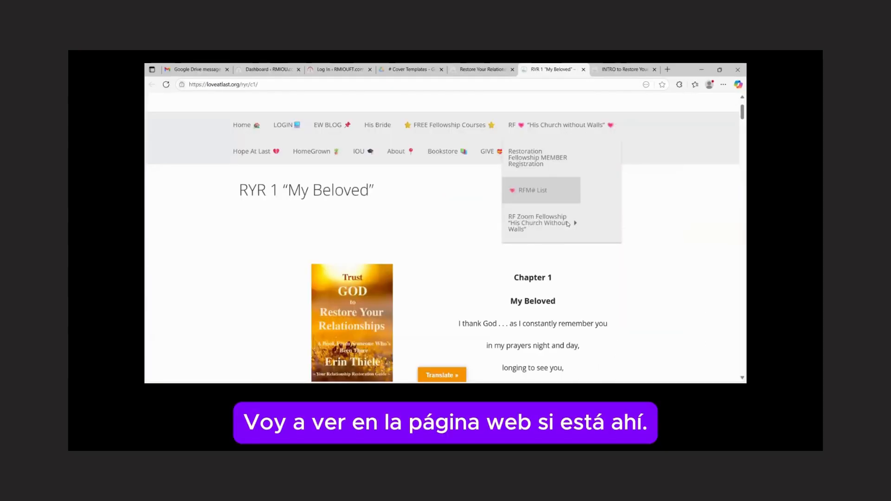
scroll(567, 222, down, 3)
drag(591, 243, 449, 158)
key(ctrl+c)
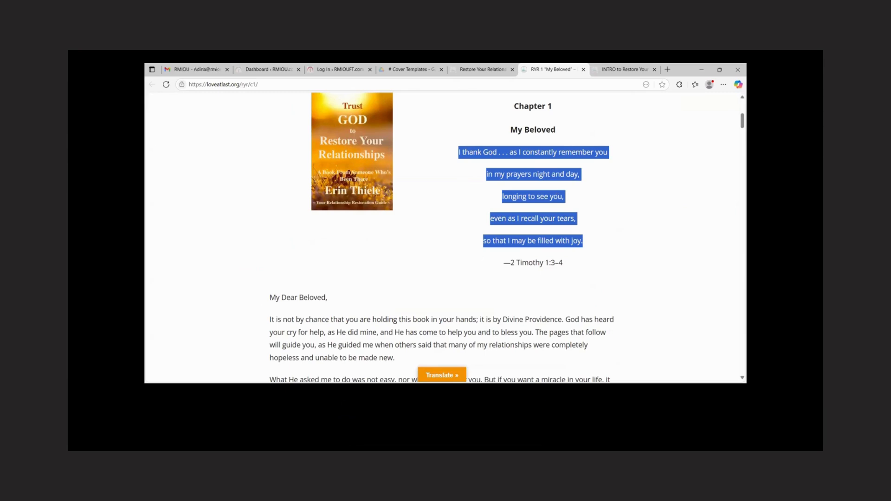
key(alt+Tab)
drag(430, 238, 466, 239)
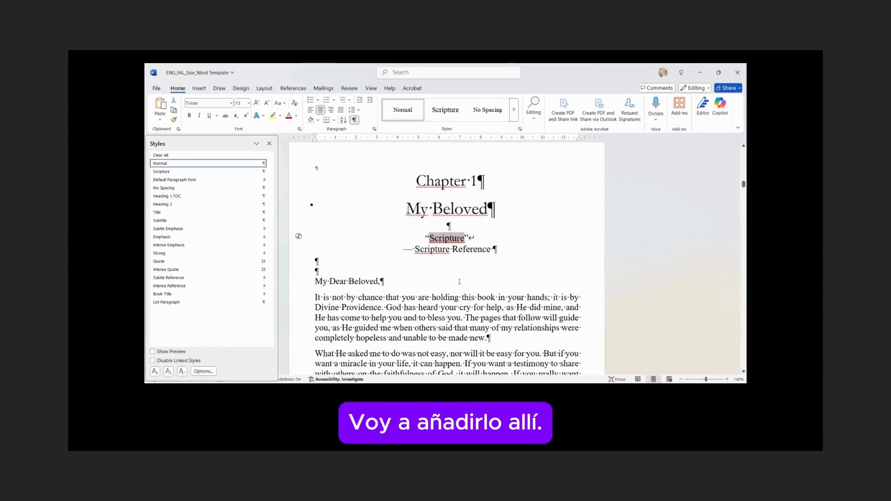
key(ctrl+v)
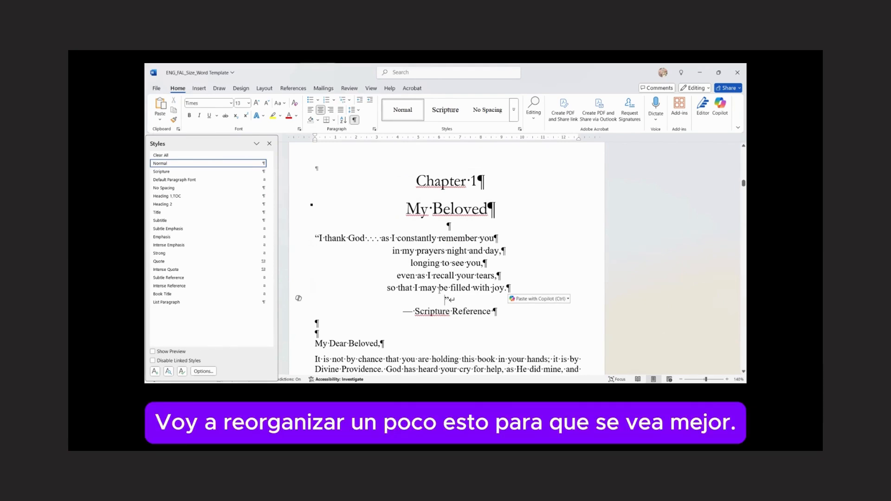
Step: Join the closing quotation mark to the verse's last line, break the first line after "I thank God . . .", and centre both resulting lines
key(ctrl+l)
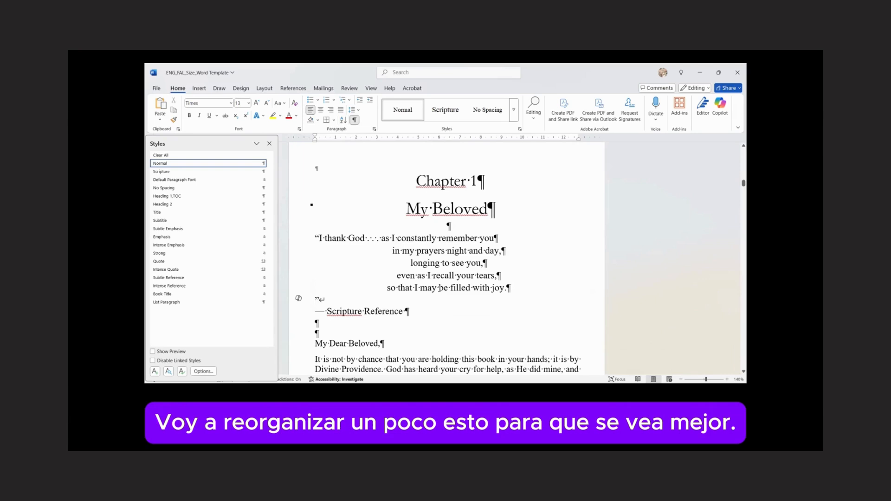
key(BackSpace)
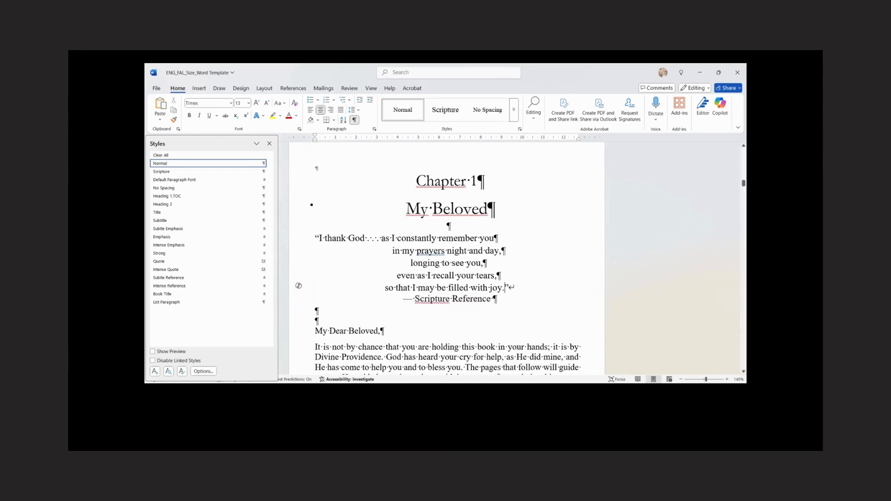
click(383, 239)
key(Return)
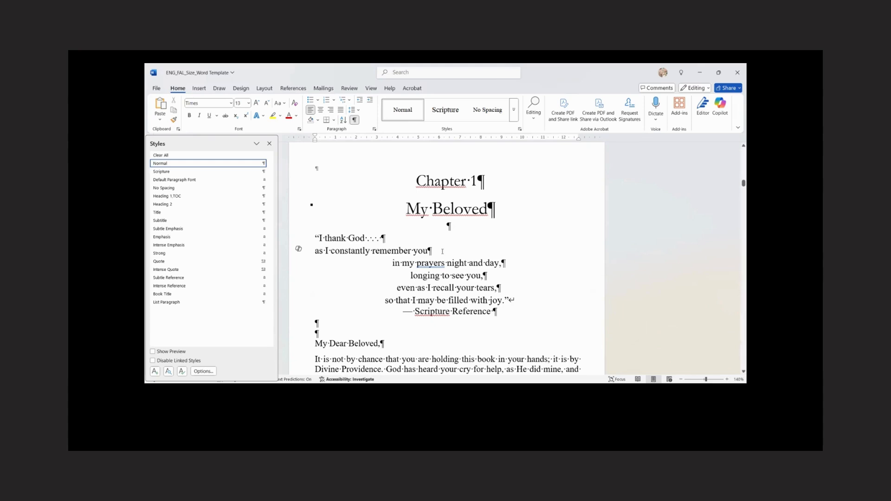
drag(443, 251, 314, 237)
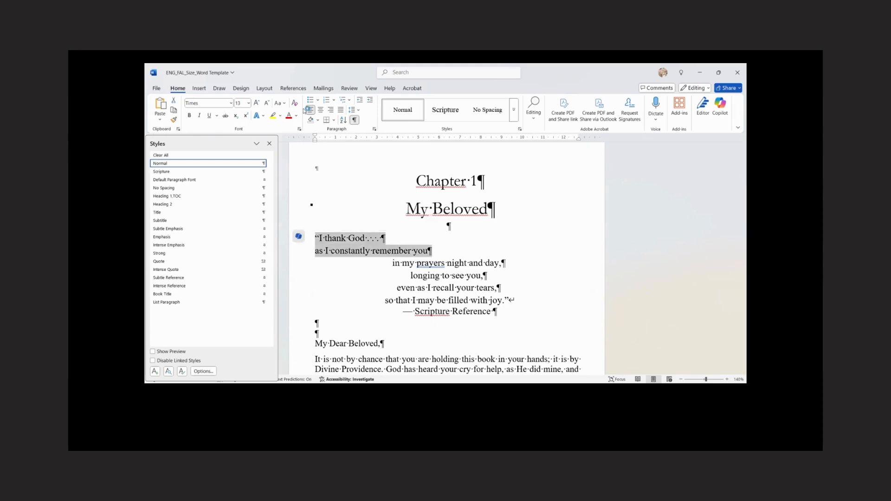
click(320, 109)
click(540, 256)
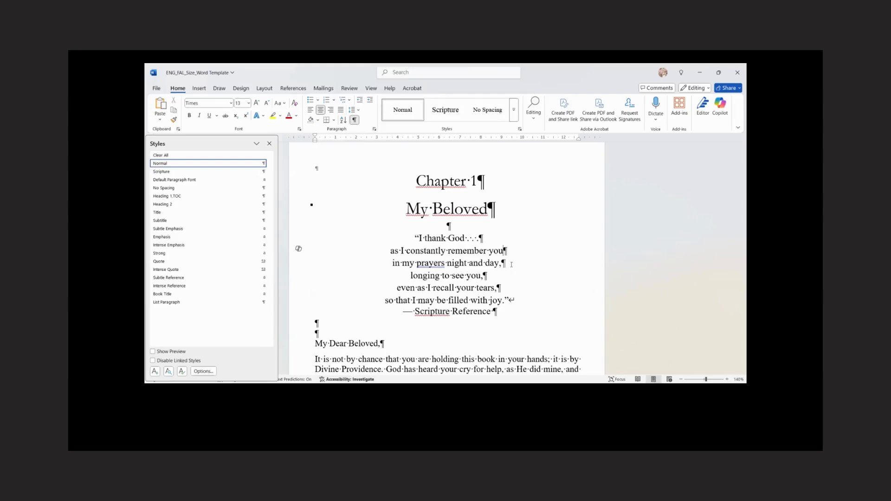
Step: Replace the "Scripture Reference" placeholder in Word with "2 Timothy 1:3–4" copied from the web page in the browser
key(alt+Tab)
drag(511, 264, 571, 267)
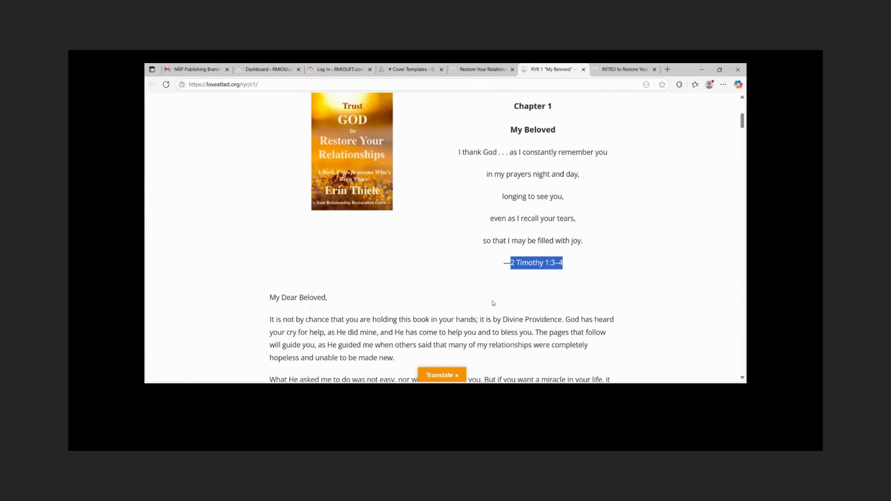
key(alt+Tab)
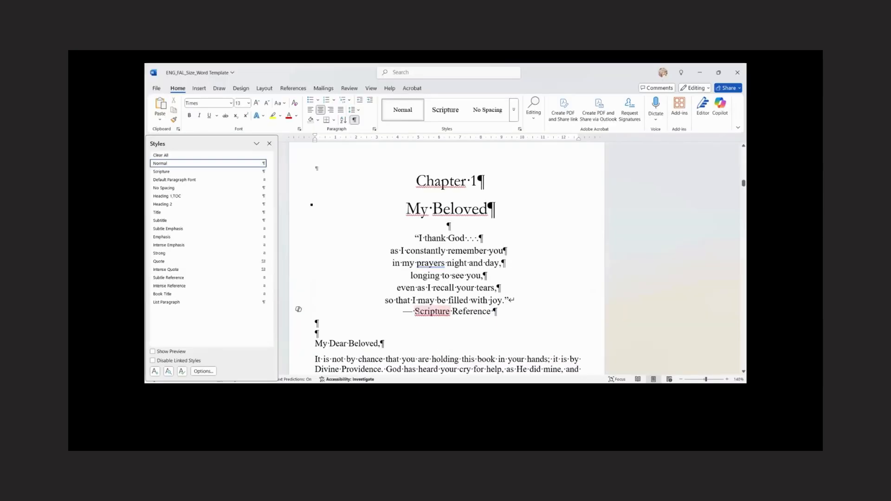
drag(415, 312, 487, 314)
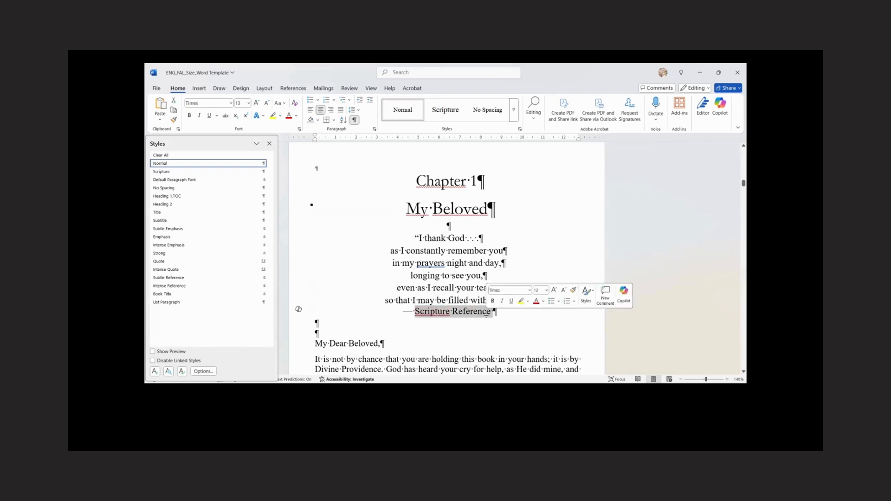
text(2 Timothy 1:3–4)
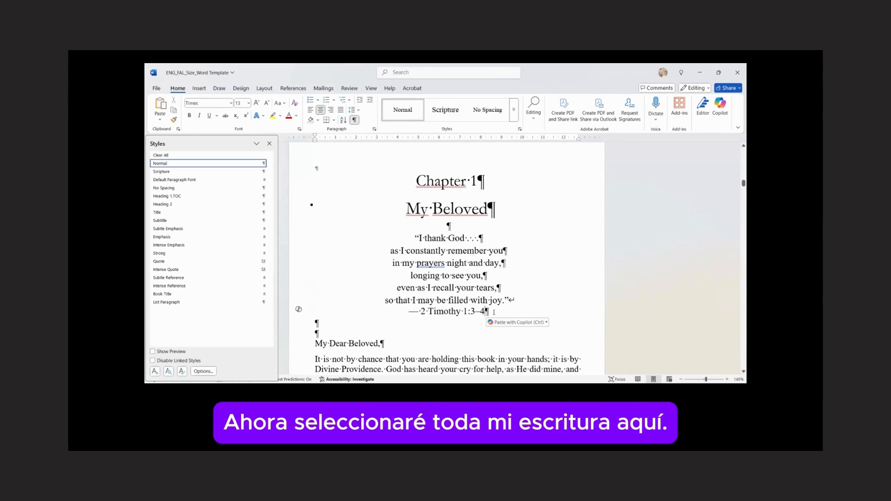
Step: Apply the Scripture style to the whole verse with its reference and centre the text
drag(494, 312, 391, 240)
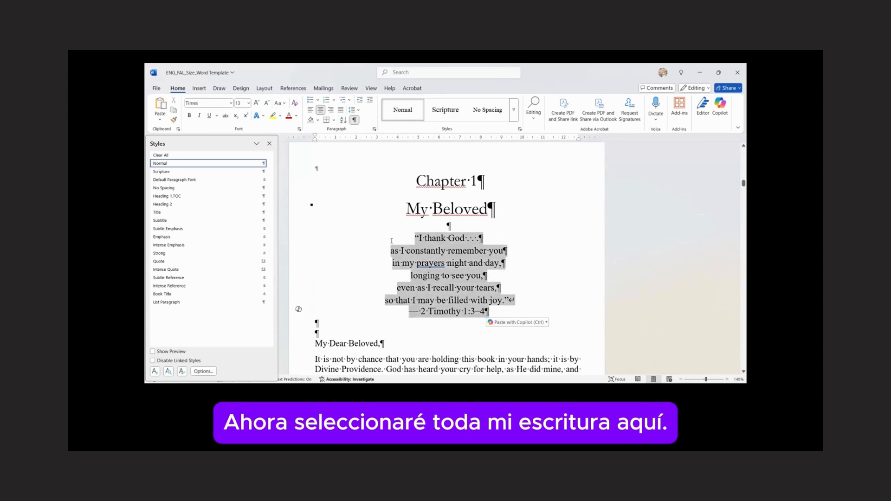
click(167, 172)
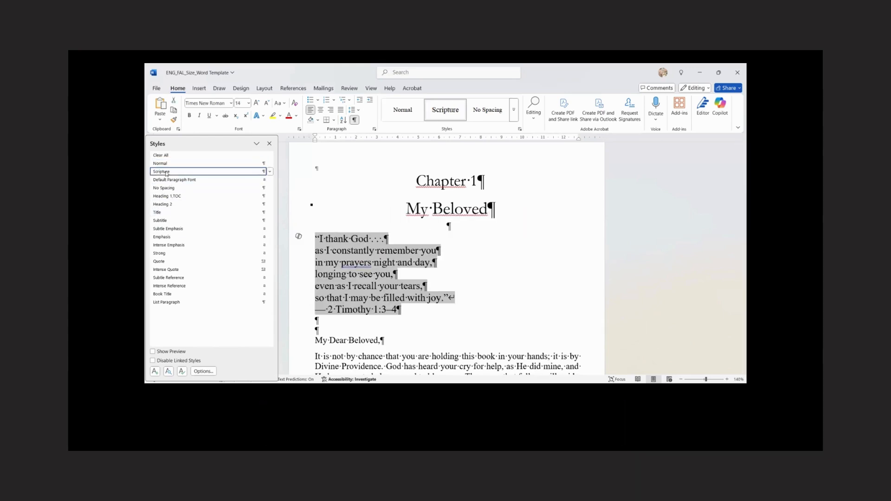
click(320, 109)
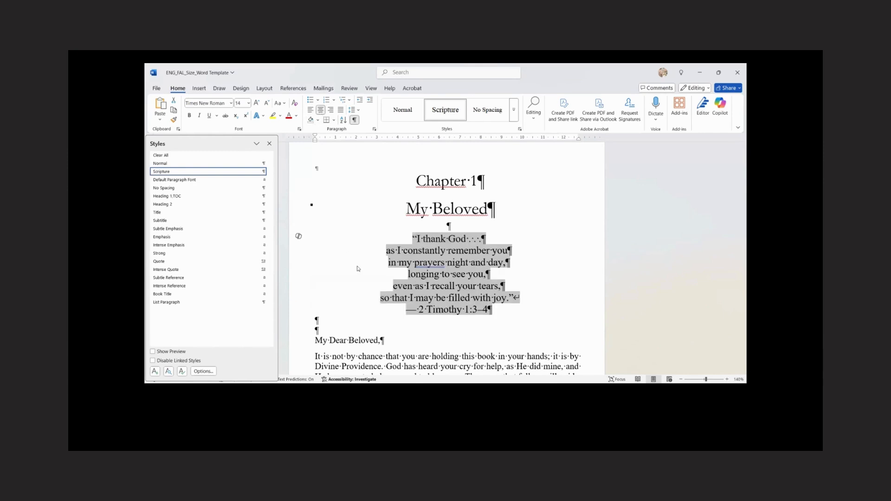
Step: Modify the Scripture style so that its paragraph alignment is centred
mouse_move(269, 173)
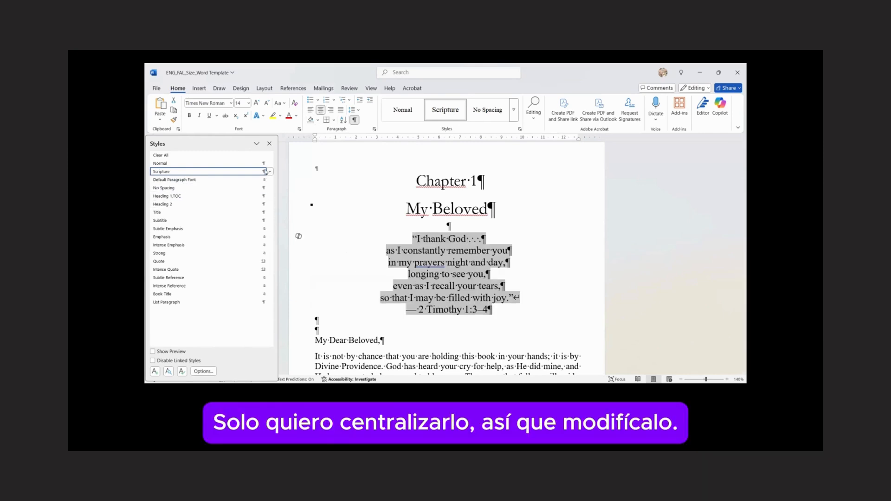
click(269, 172)
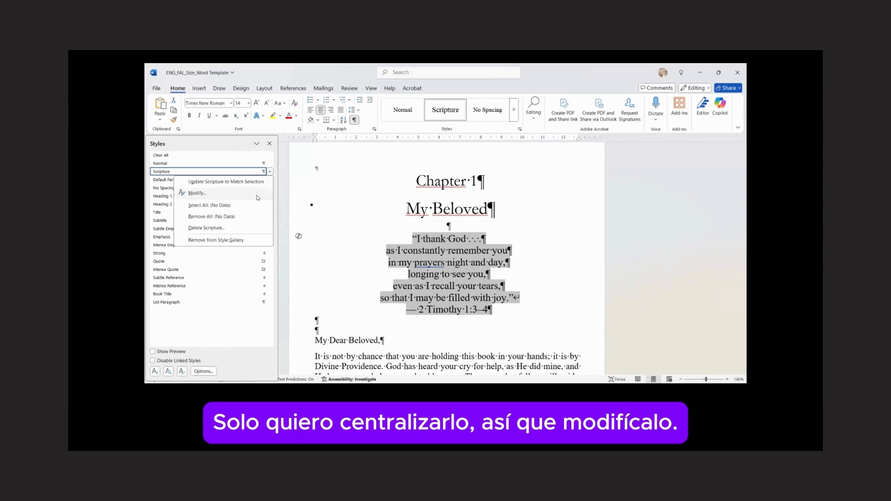
click(257, 195)
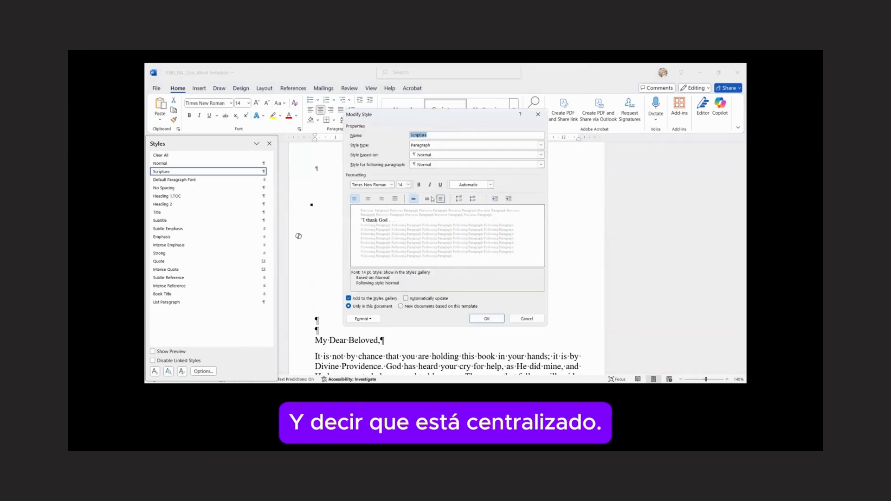
click(369, 200)
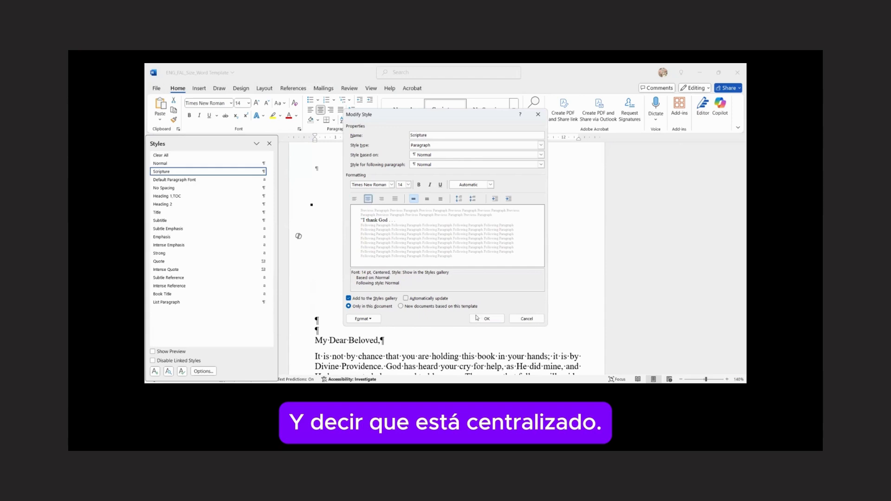
click(473, 319)
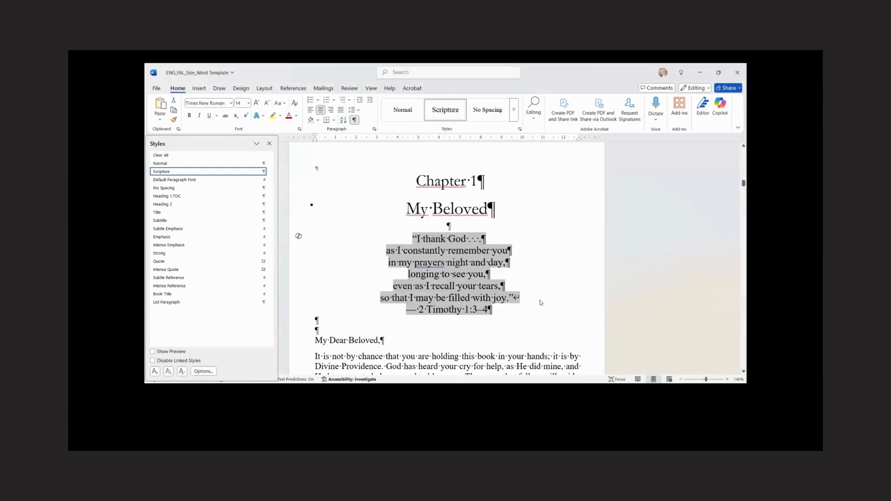
click(538, 300)
Step: Delete the surplus empty paragraphs on the blank pages between the end of Chapter 1 and the next chapter's opening page
scroll(556, 237, down, 1)
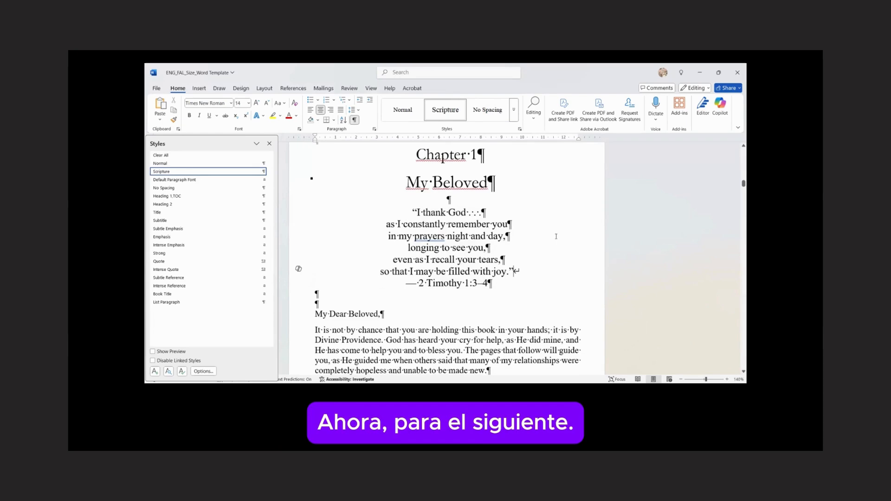
scroll(556, 237, down, 3)
scroll(556, 237, down, 15)
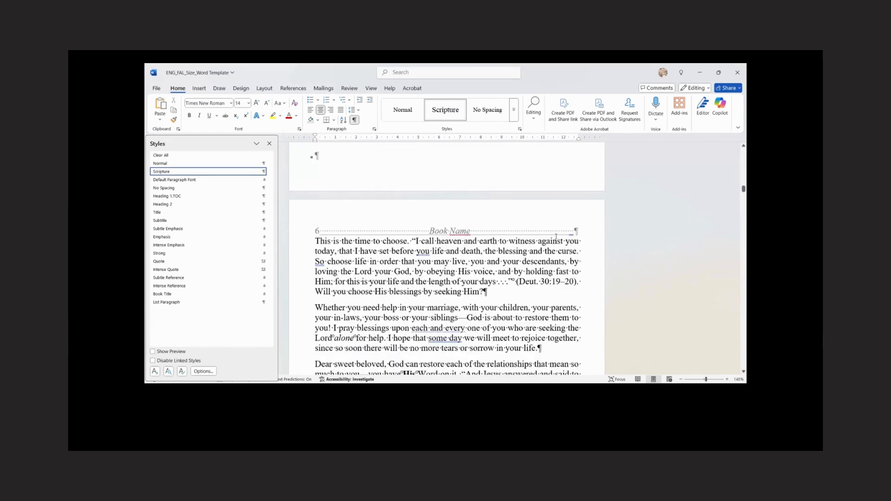
scroll(556, 237, down, 4)
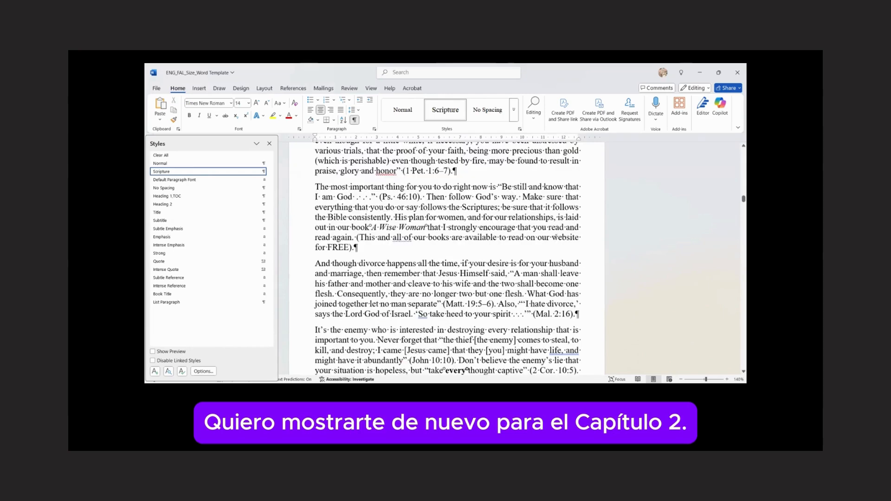
scroll(556, 237, down, 8)
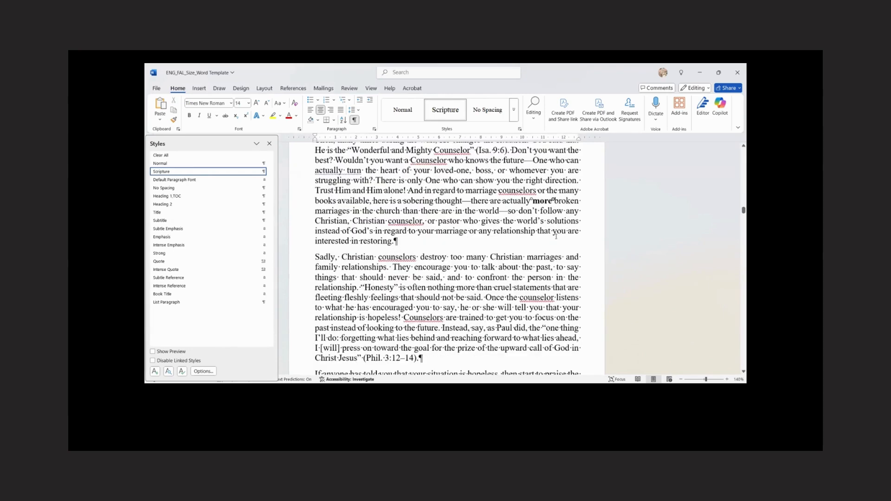
scroll(557, 237, down, 12)
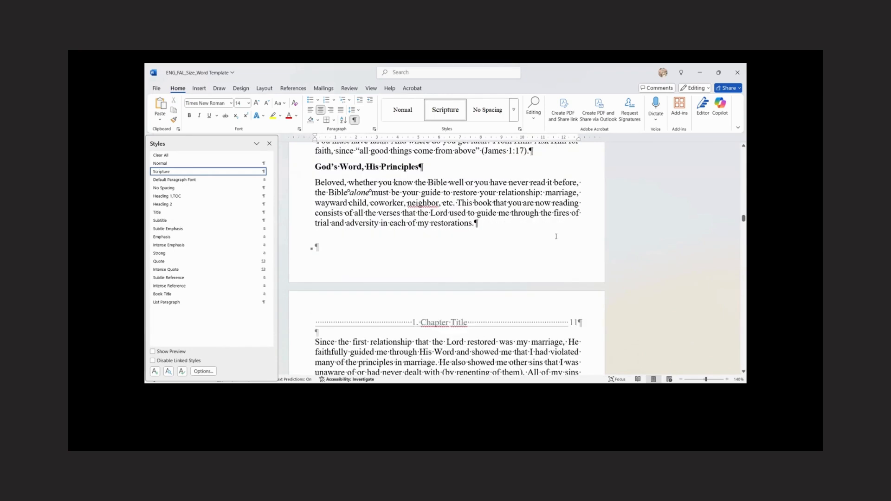
scroll(556, 237, down, 12)
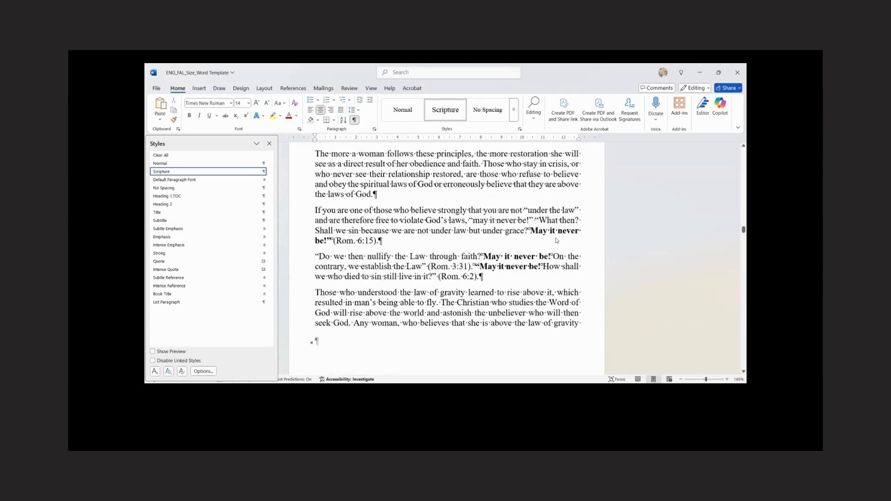
scroll(557, 239, down, 12)
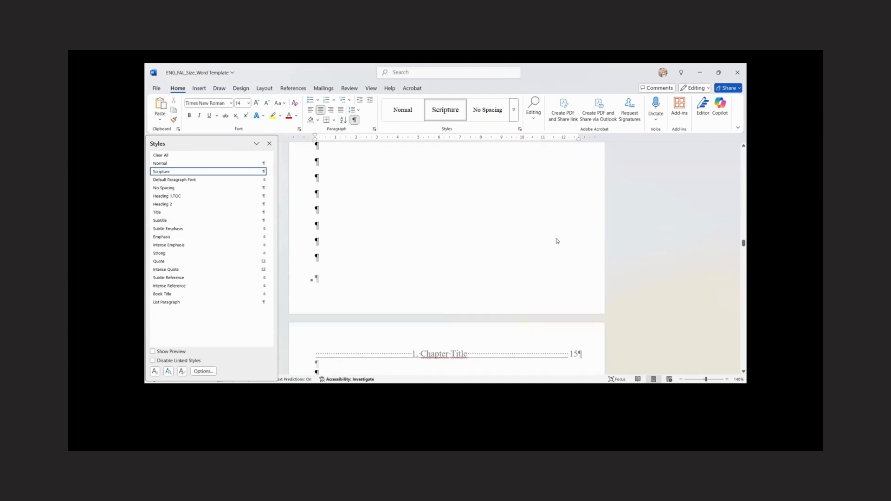
scroll(557, 239, down, 1)
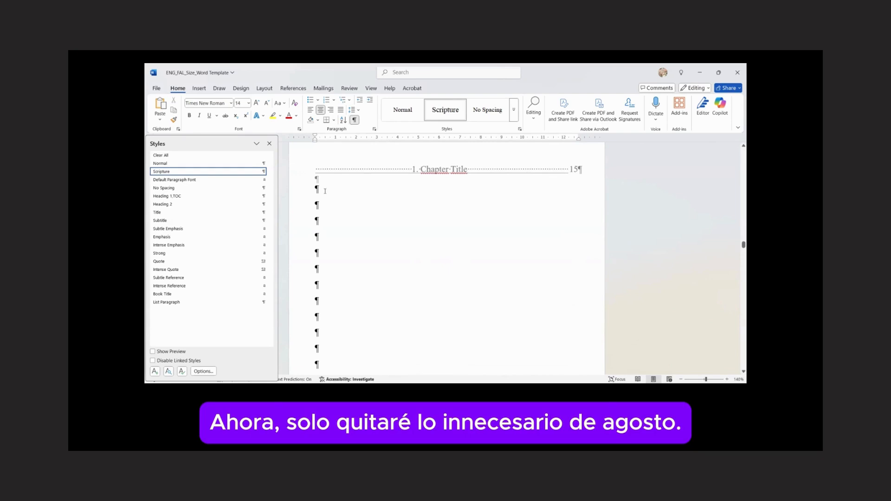
mouse_move(298, 188)
mouse_down()
mouse_move(298, 371)
mouse_move(298, 199)
mouse_up()
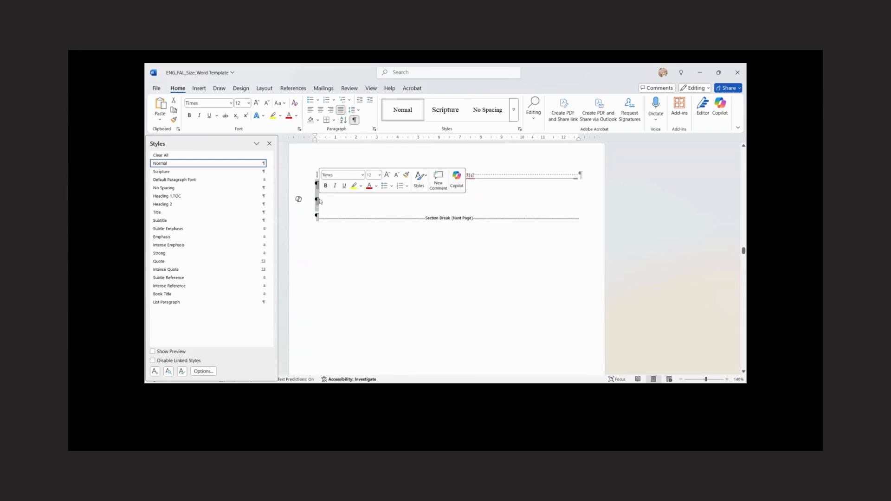
key(Delete)
scroll(325, 200, up, 5)
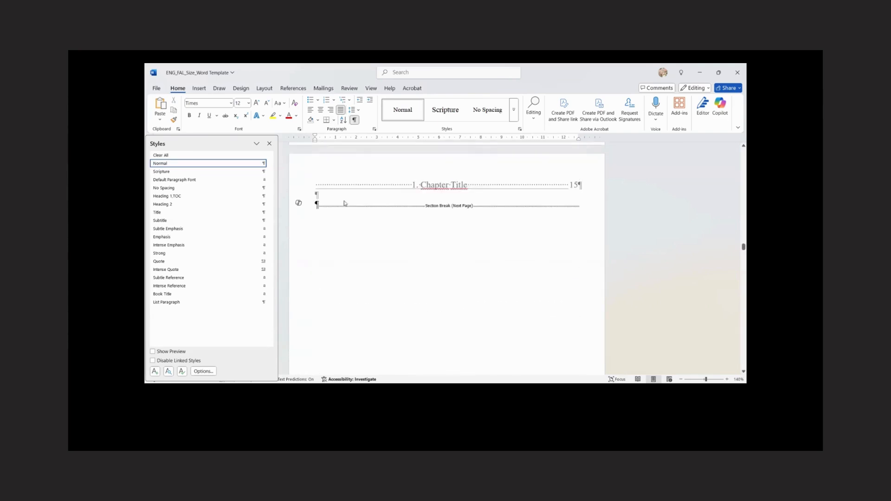
key(BackSpace)
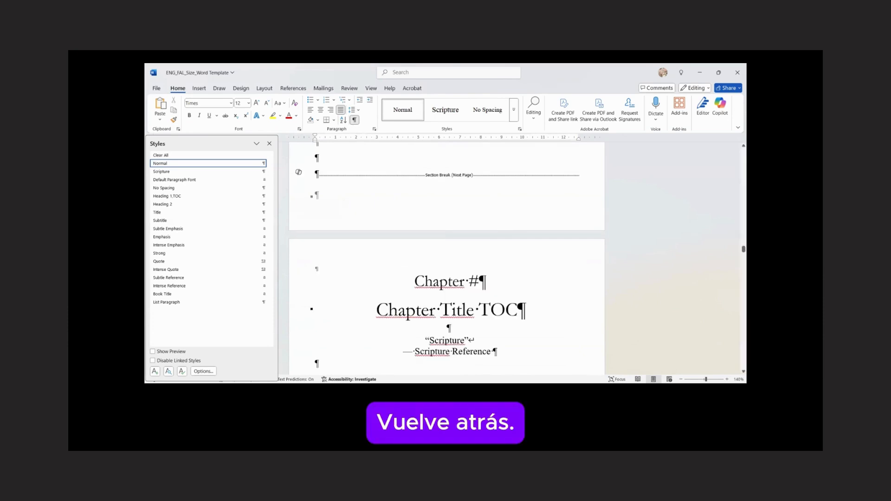
scroll(395, 197, up, 4)
scroll(397, 193, up, 10)
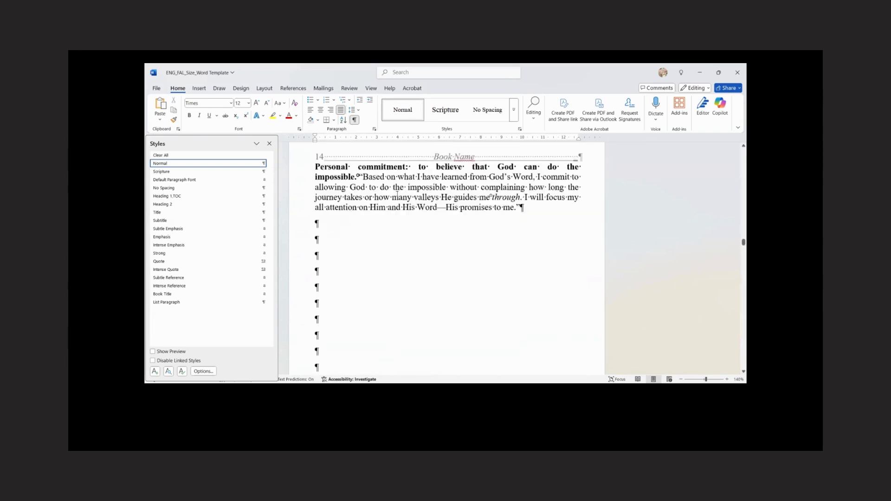
Step: Replace the "#" placeholder in the second chapter's number heading with 2
scroll(397, 192, down, 10)
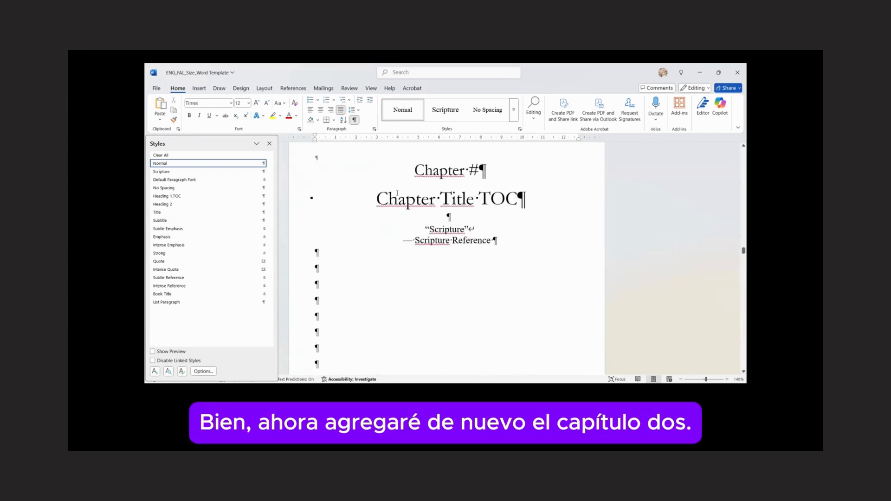
scroll(473, 186, up, 1)
double_click(474, 179)
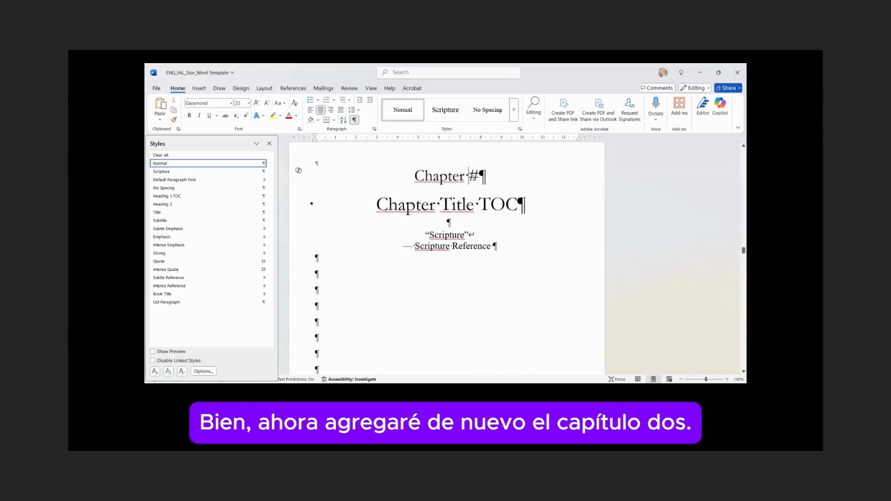
text(2)
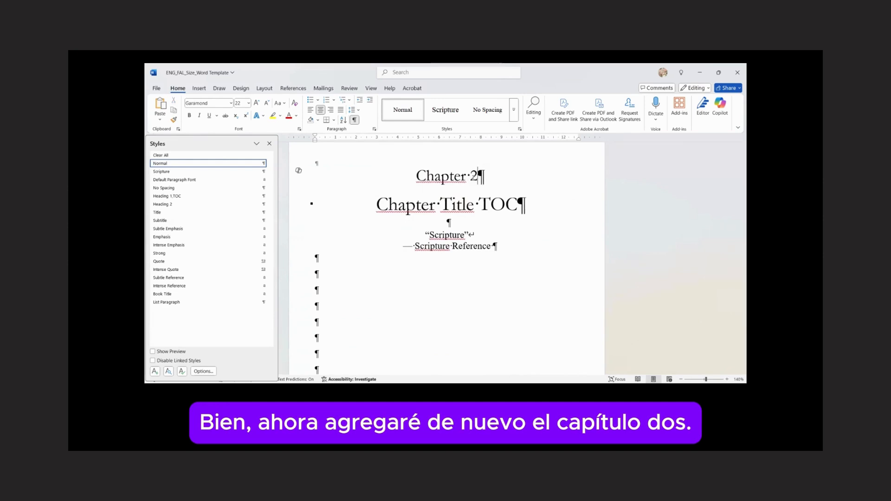
Step: Create a centred paragraph style named "Chapter Number" from the "Chapter 2" heading's formatting, based on Normal and followed by Normal
double_click(457, 179)
triple_click(458, 178)
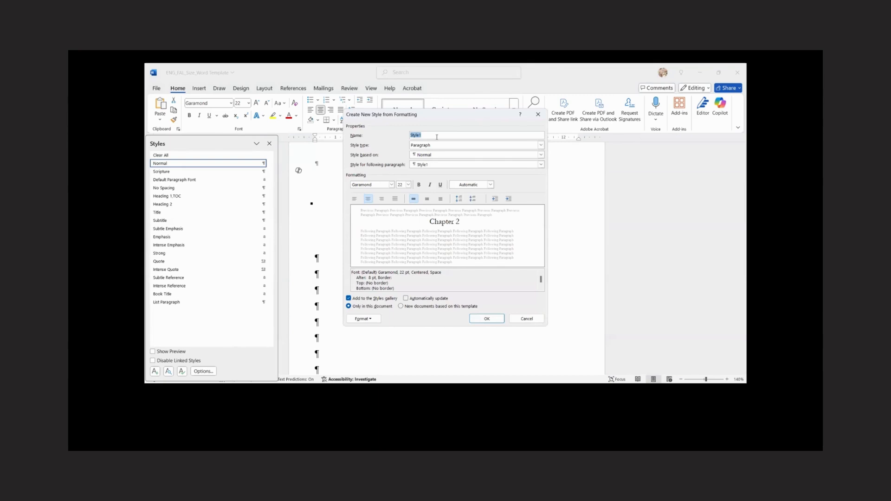
text(Cha)
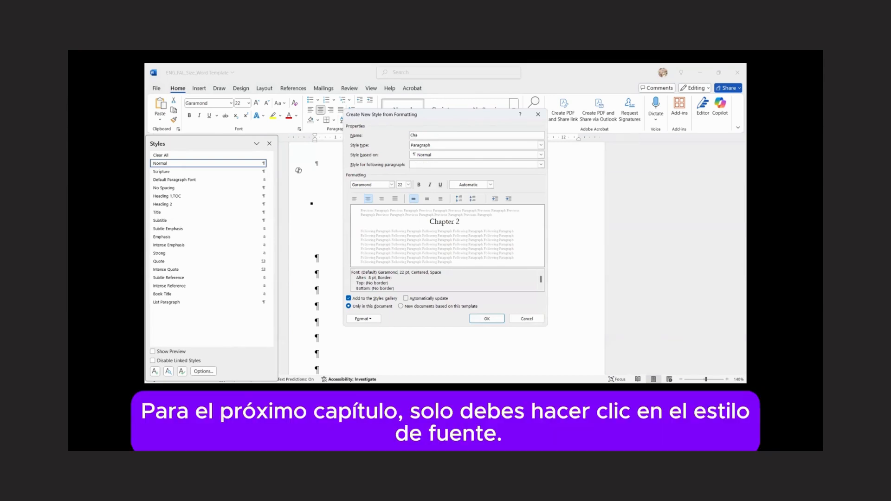
text(pter Numbe)
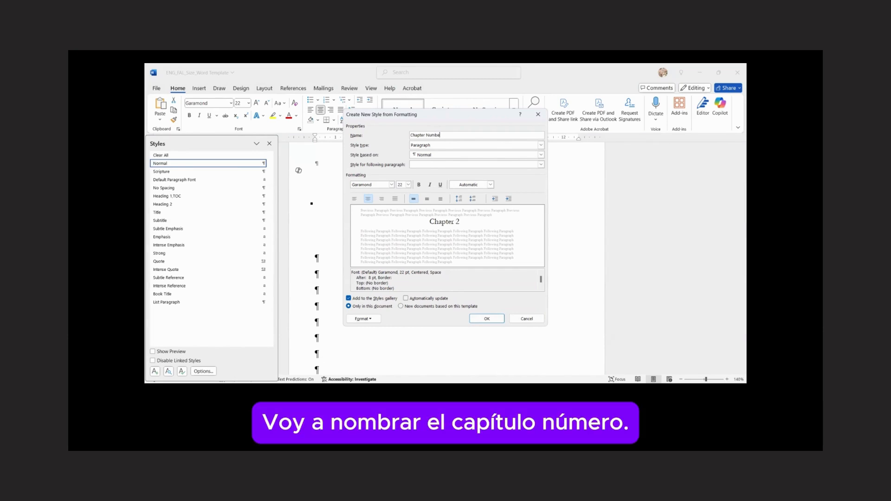
text(r)
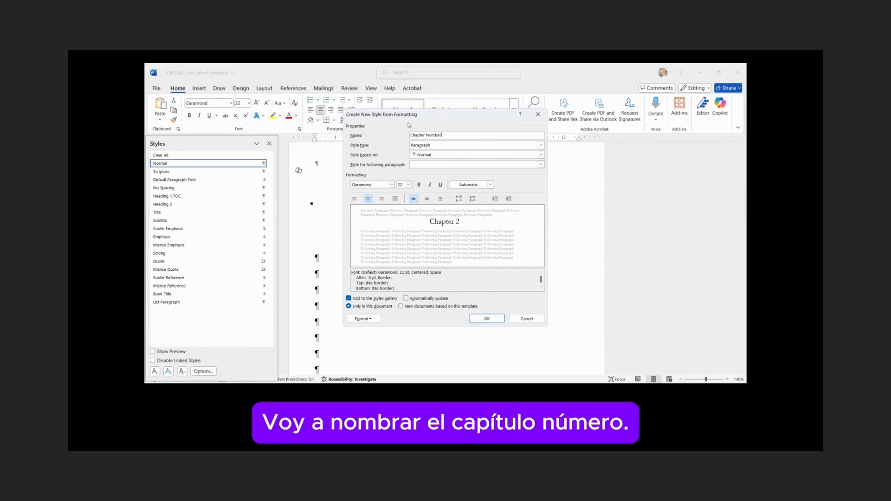
click(430, 156)
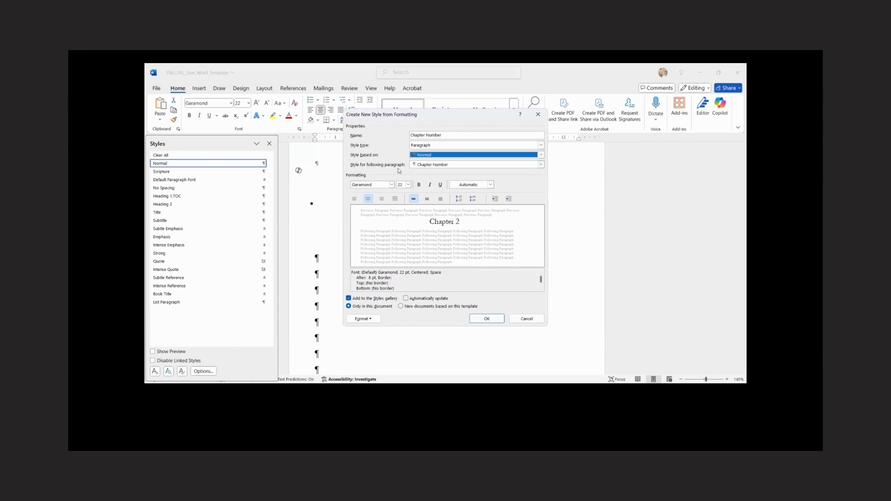
click(451, 165)
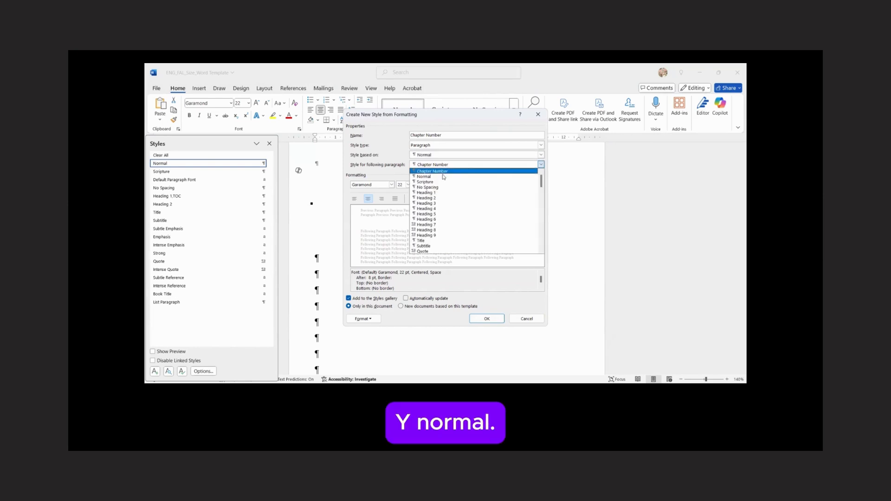
click(444, 177)
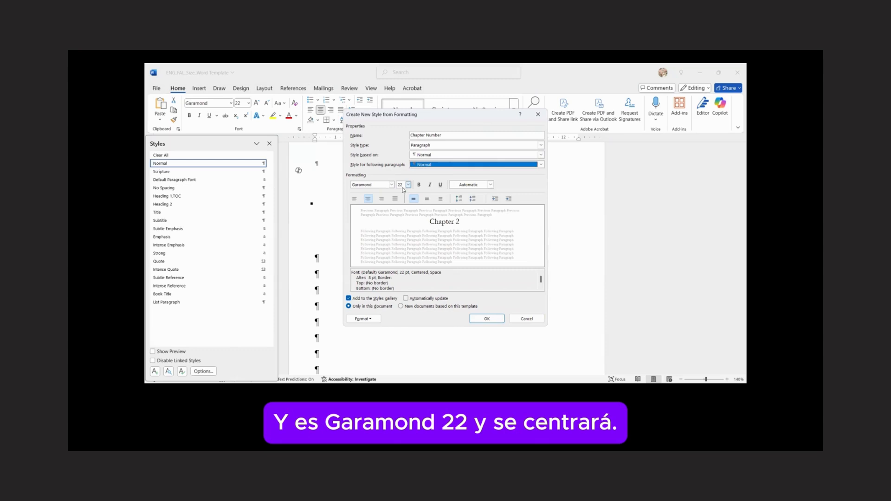
click(368, 199)
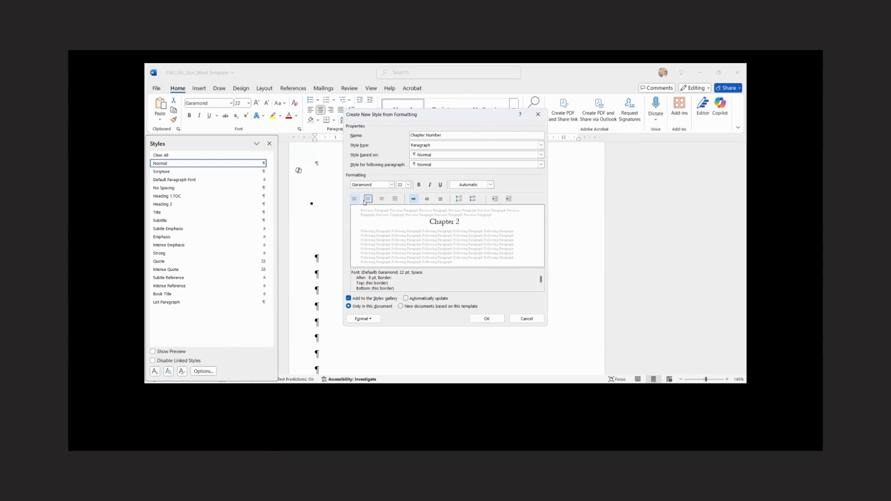
click(368, 199)
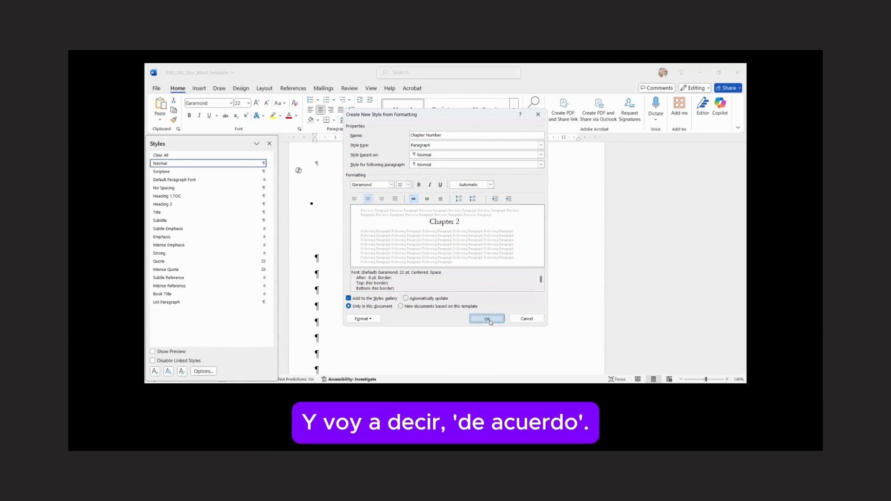
click(487, 320)
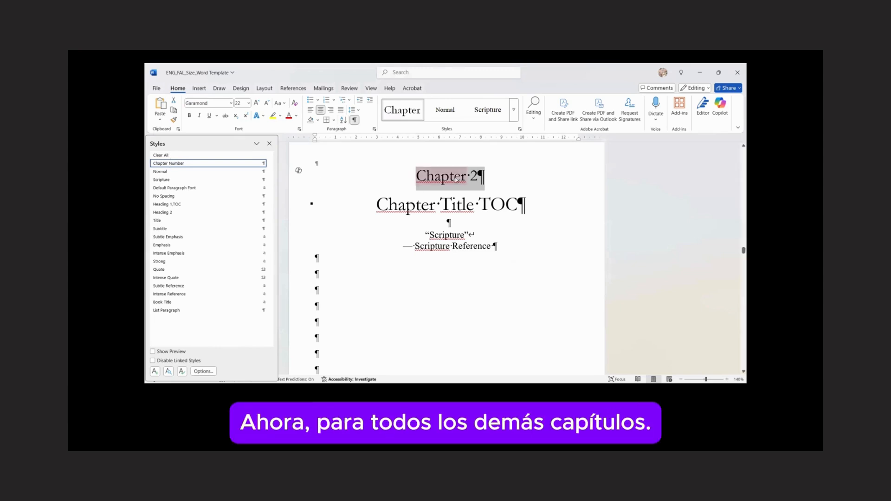
Step: Switch to the browser and open the Chapter 2 "Trust and Obey" page from the Restore Your Relationships chapter list
click(442, 182)
triple_click(443, 180)
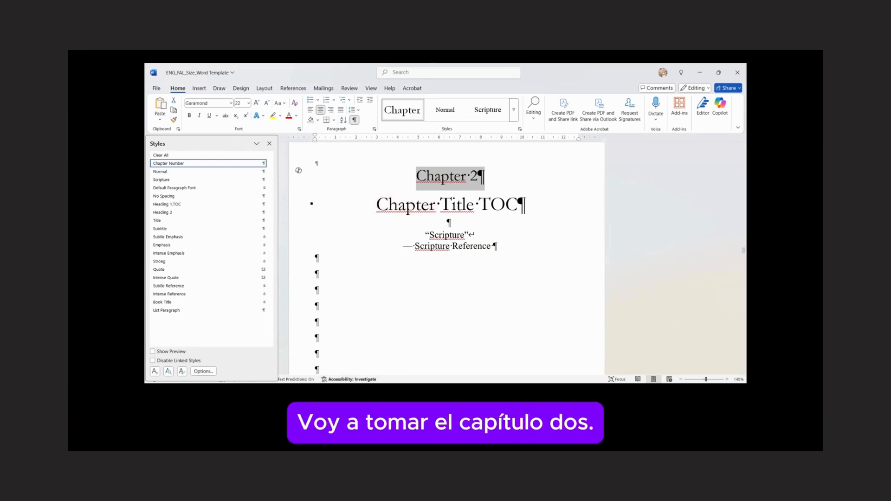
key(alt+Tab)
scroll(573, 144, up, 5)
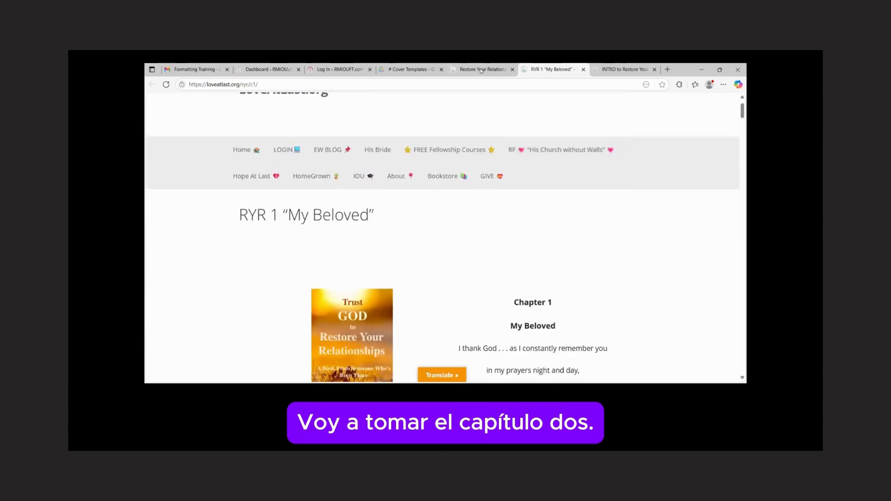
click(483, 70)
scroll(306, 304, down, 1)
scroll(306, 303, down, 1)
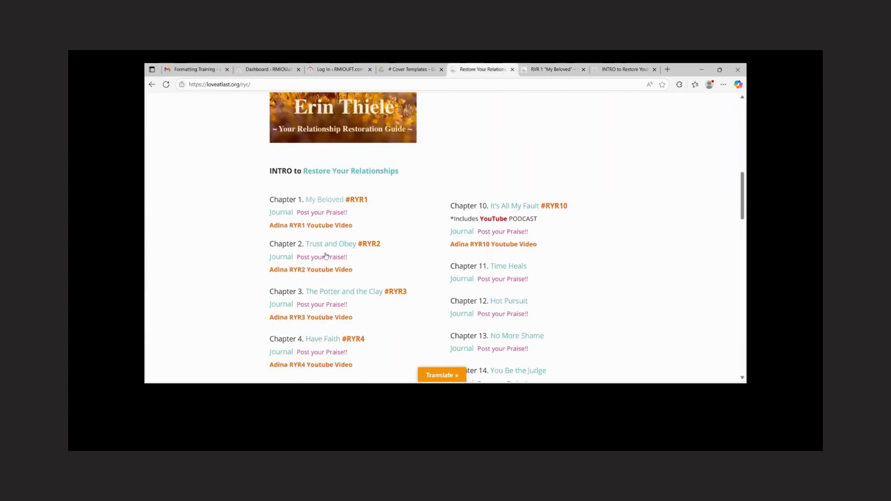
click(545, 250)
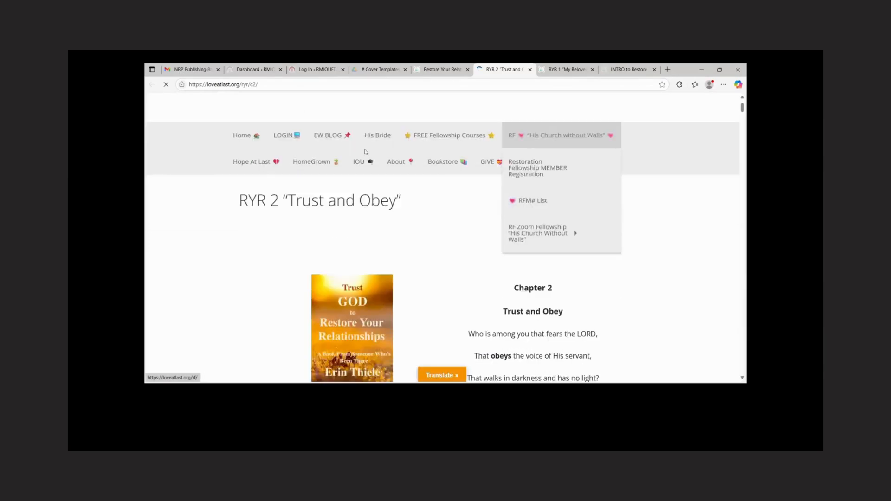
Step: Copy "Trust and Obey" from the web page's heading and replace the "Chapter Title TOC" placeholder in Word with it
scroll(367, 152, down, 1)
drag(397, 137, 289, 137)
key(ctrl+c)
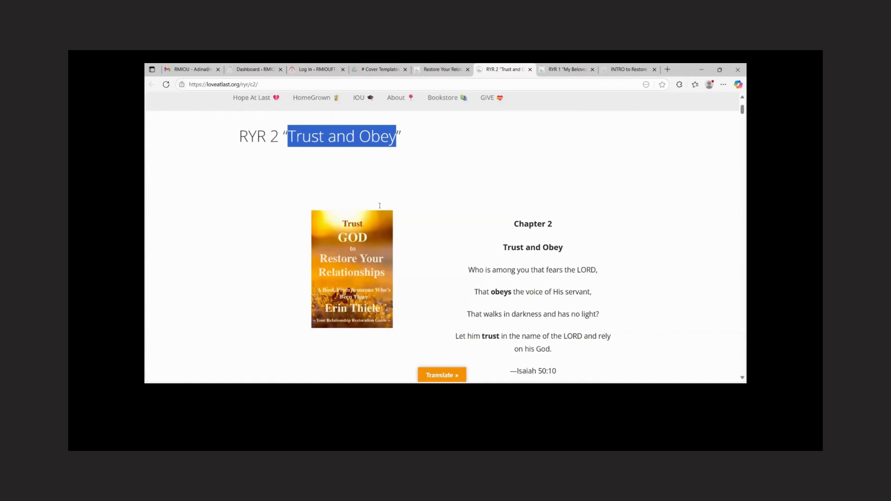
key(alt+Tab)
drag(377, 205, 510, 204)
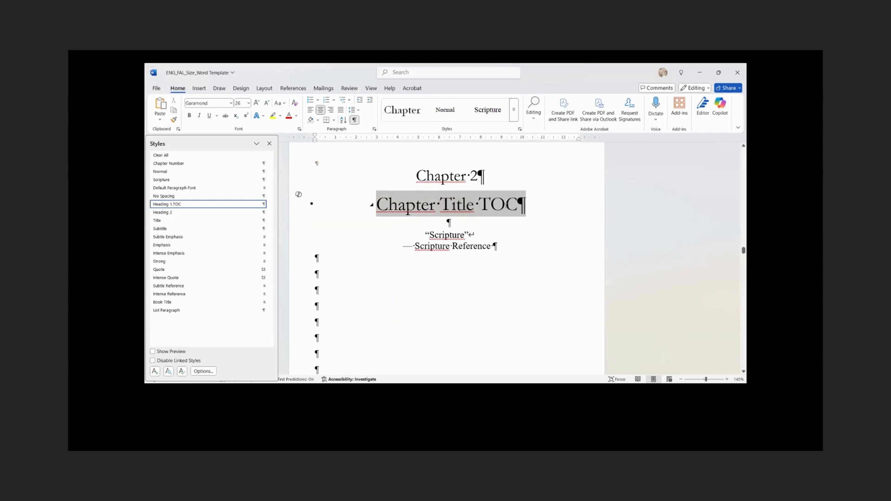
key(ctrl+v)
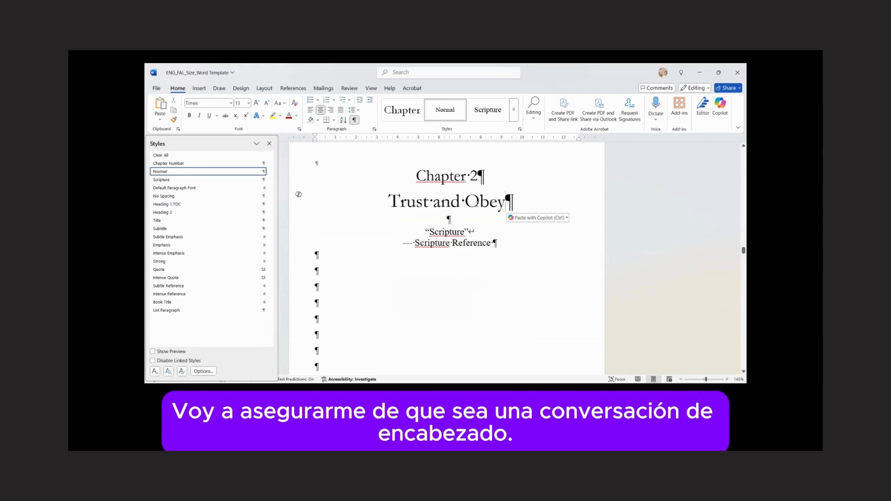
Step: Apply the Heading 1,TOC style to the "Trust and Obey" chapter title
drag(477, 202, 389, 203)
click(174, 204)
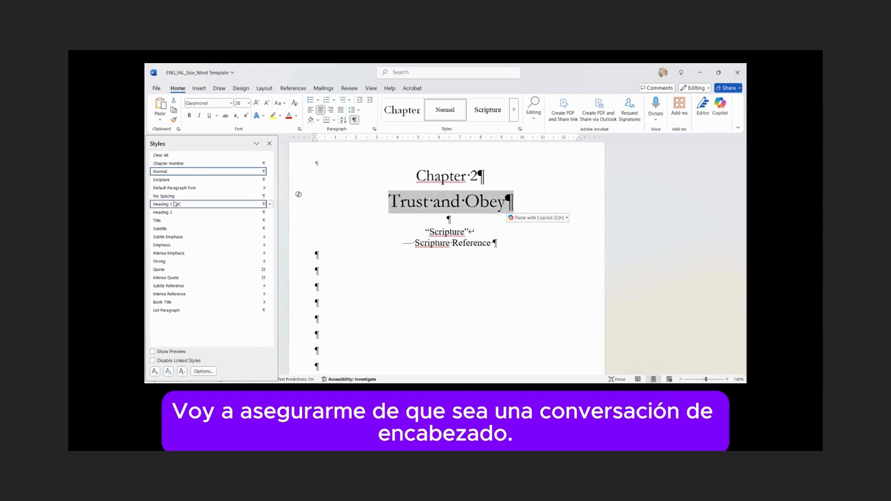
click(172, 204)
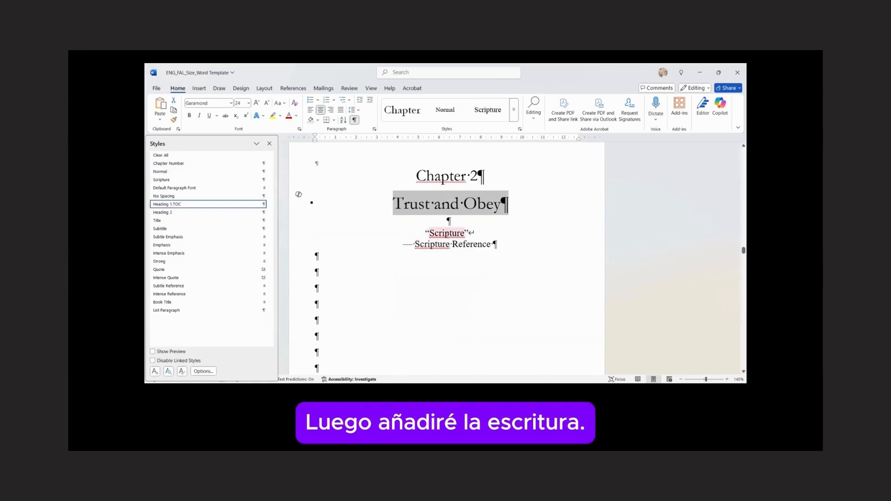
Step: Replace the "Scripture" placeholder under "Trust and Obey" with the four-line verse copied from the web page, keeping the closing quotation mark on its last line
right_click(445, 233)
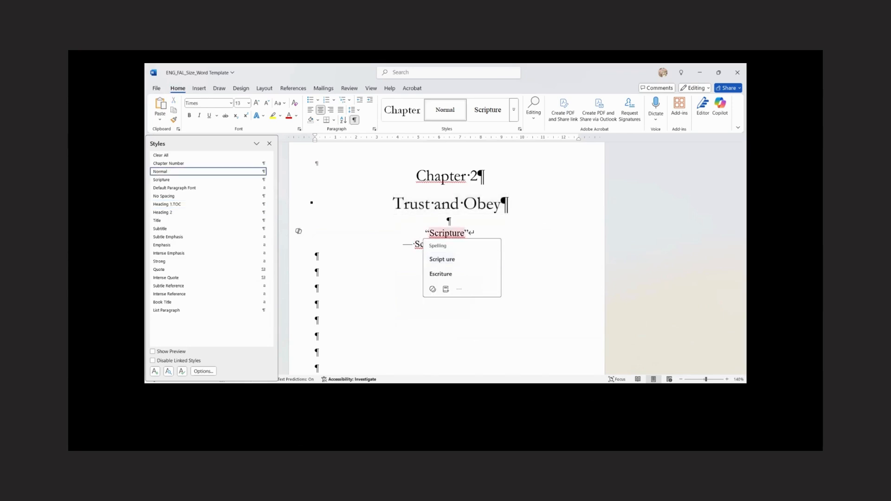
key(alt+Tab)
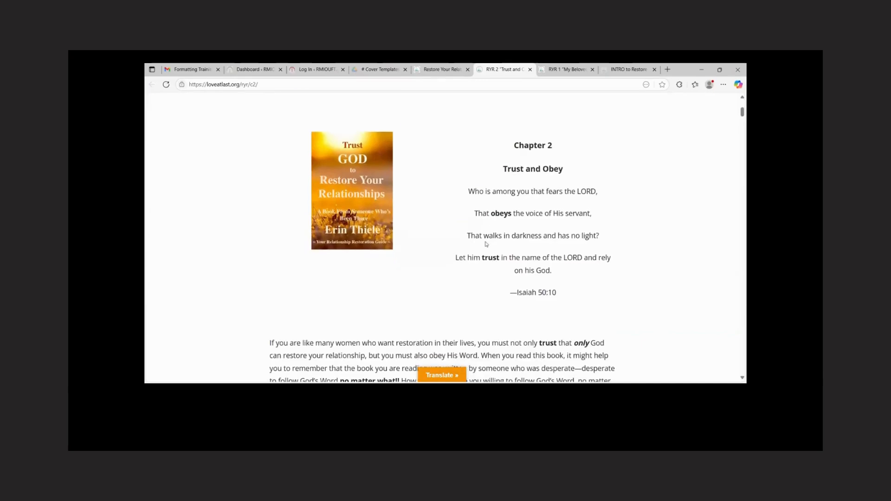
drag(493, 205, 553, 278)
key(ctrl+c)
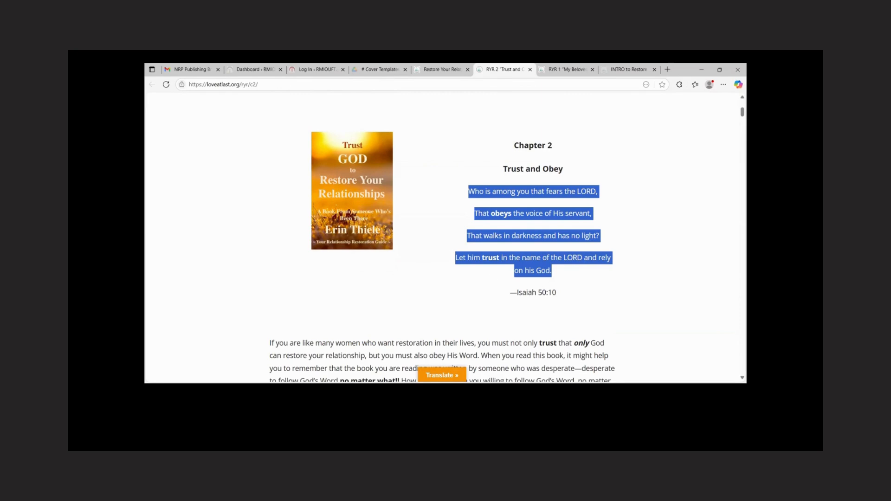
key(alt+Tab)
drag(428, 233, 464, 234)
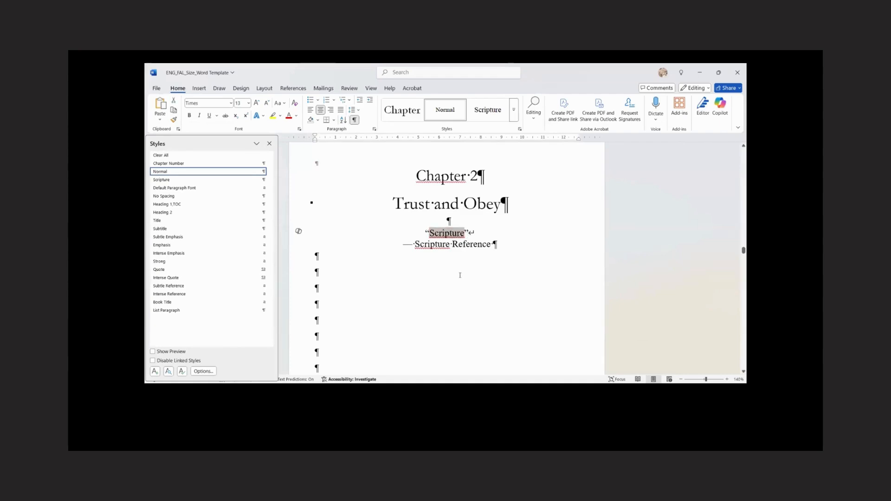
key(ctrl+v)
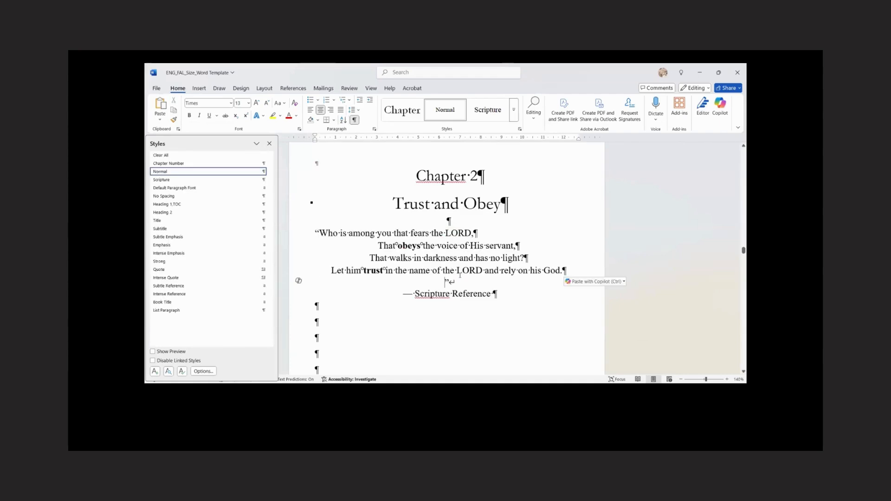
key(ctrl+l)
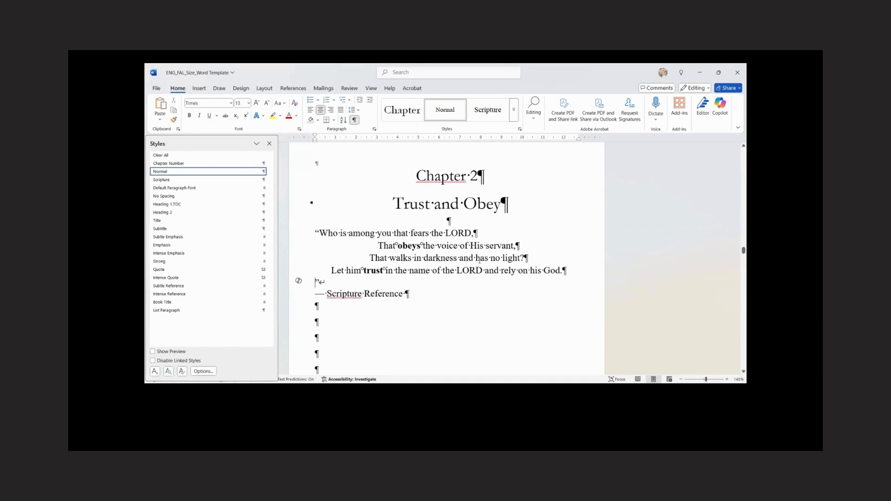
key(BackSpace)
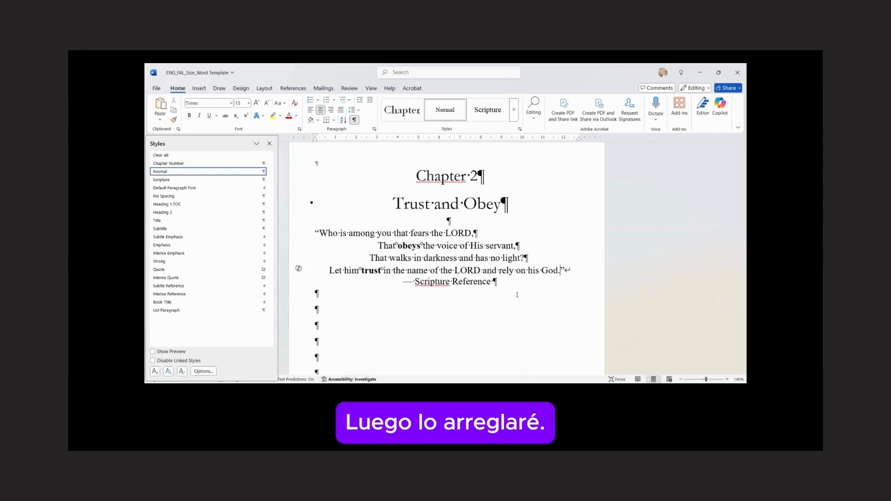
Step: Copy "Isaiah 50:10" from the web page and replace the "Scripture Reference" placeholder in Word with it
key(alt+Tab)
drag(517, 295, 577, 294)
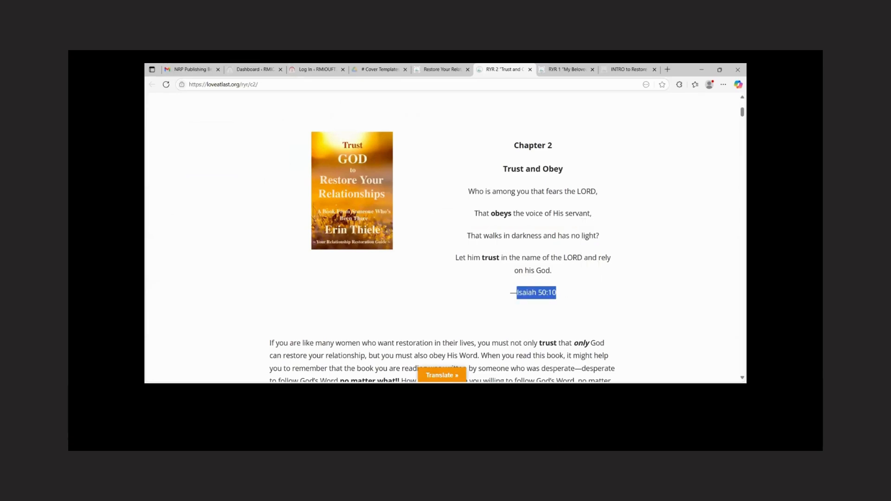
key(alt+Tab)
drag(415, 282, 491, 283)
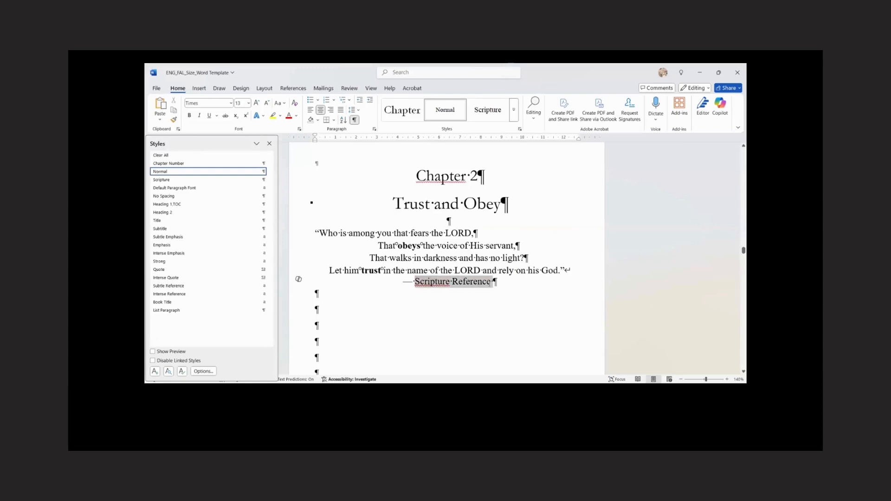
key(ctrl+v)
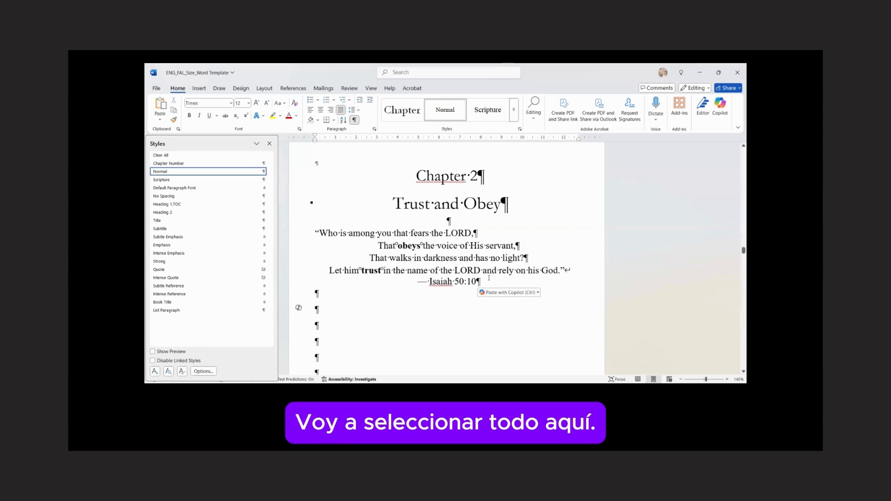
Step: Apply the Scripture style to the whole Chapter 2 verse and its Isaiah 50:10 reference
drag(477, 282, 316, 232)
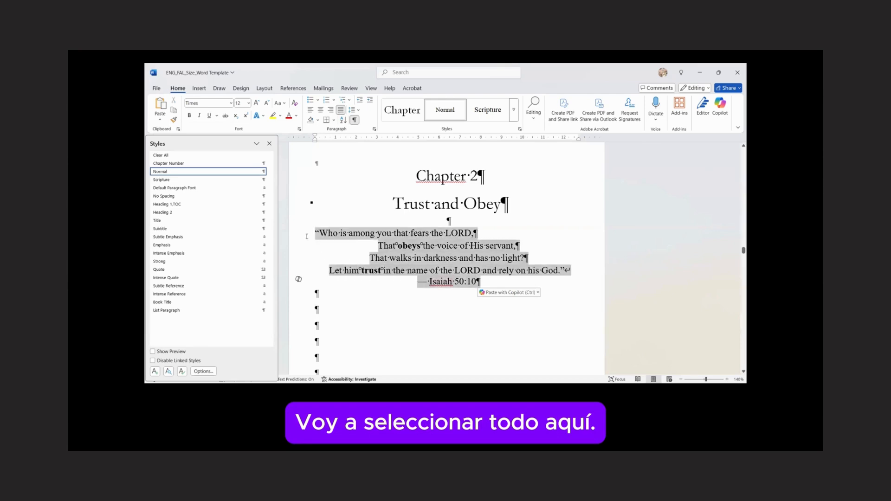
click(162, 180)
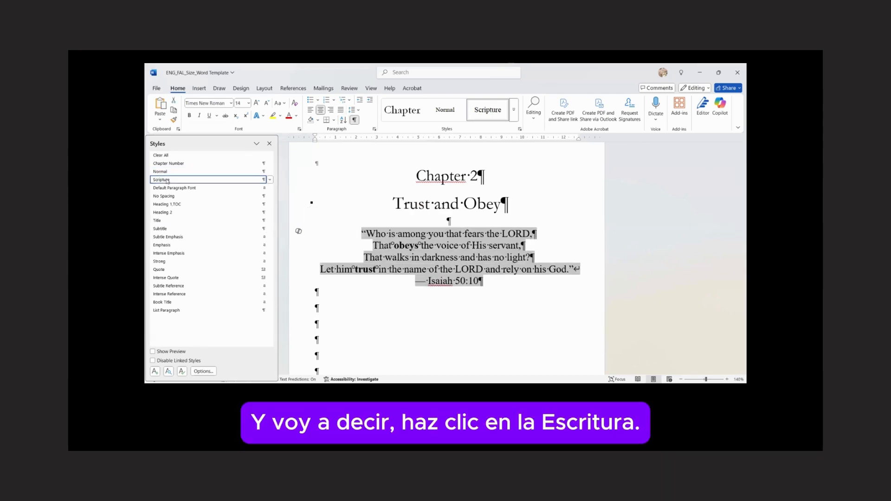
click(520, 317)
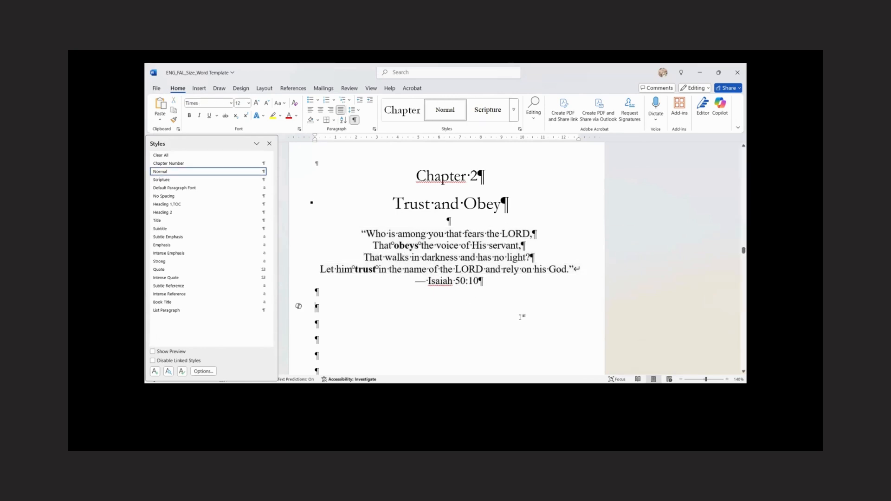
click(440, 270)
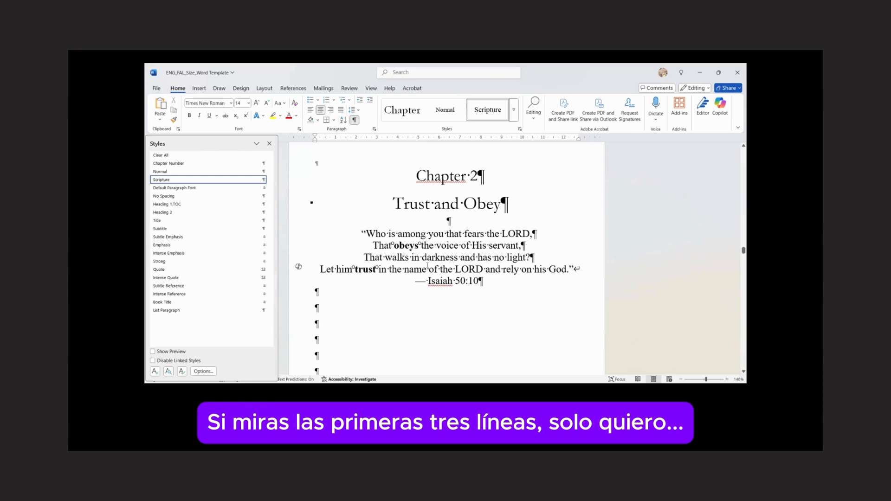
key(shift+Return)
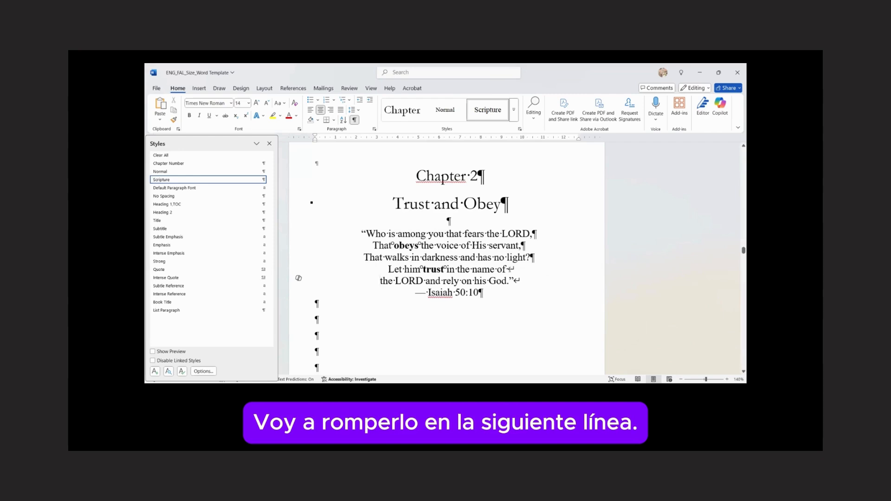
key(Left)
key(Delete)
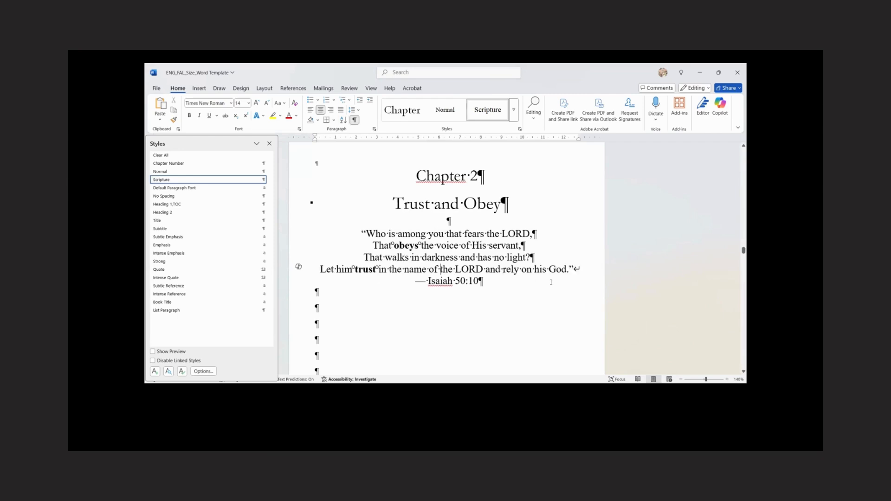
Step: Start a new paragraph before "the LORD and rely on his God" and replace the line break before the Isaiah 50:10 reference with a paragraph break
key(Return)
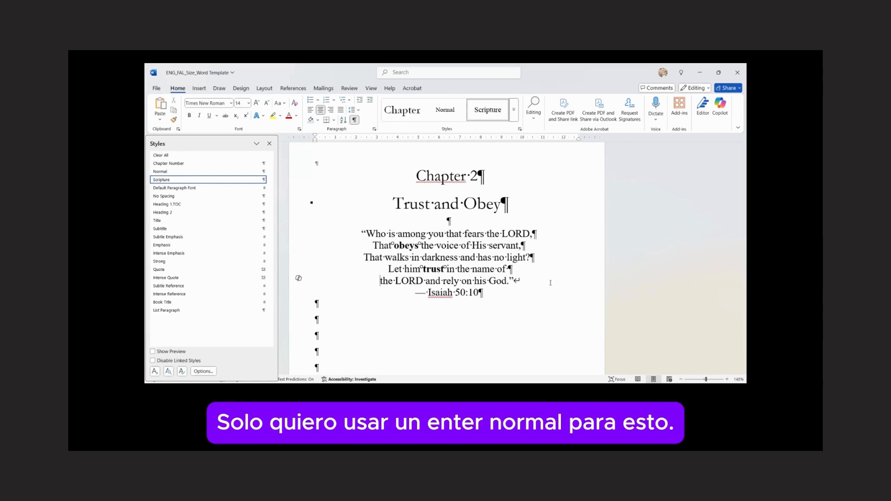
key(End)
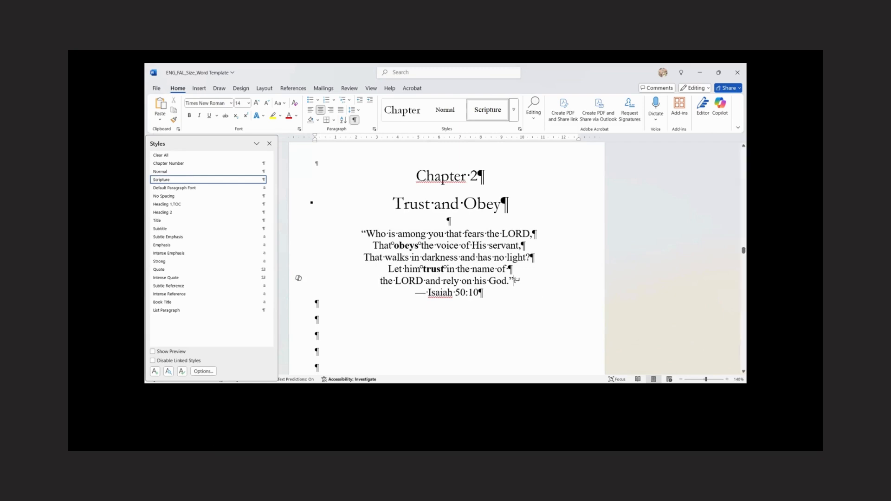
key(Delete)
key(Return)
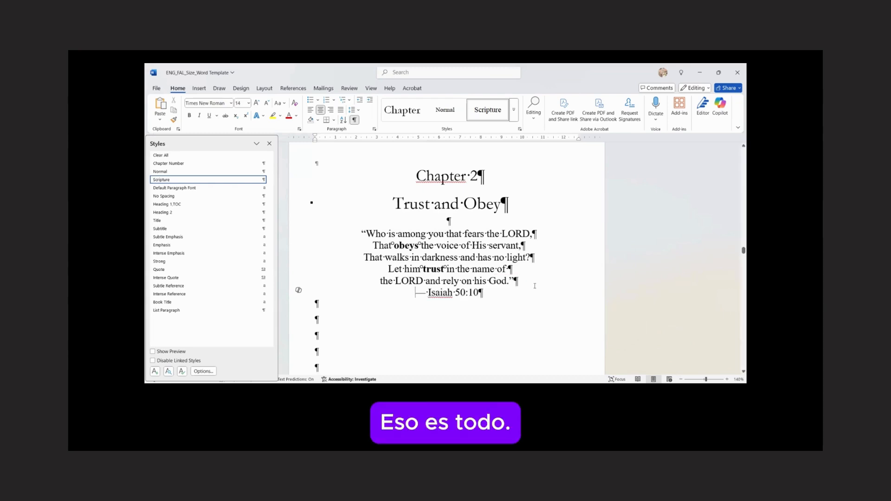
Step: Check which styles are applied to the Chapter 2 number, the "Trust and Obey" title and the Isaiah 50:10 verse
scroll(535, 286, down, 2)
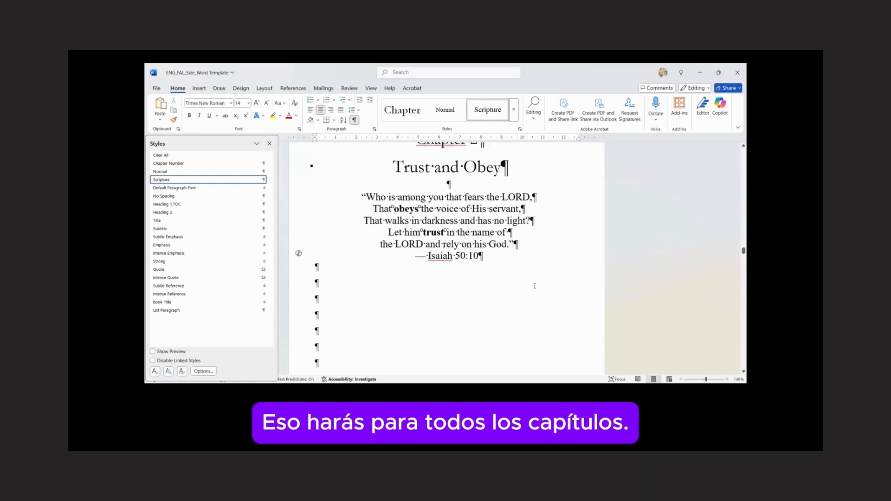
scroll(567, 242, up, 3)
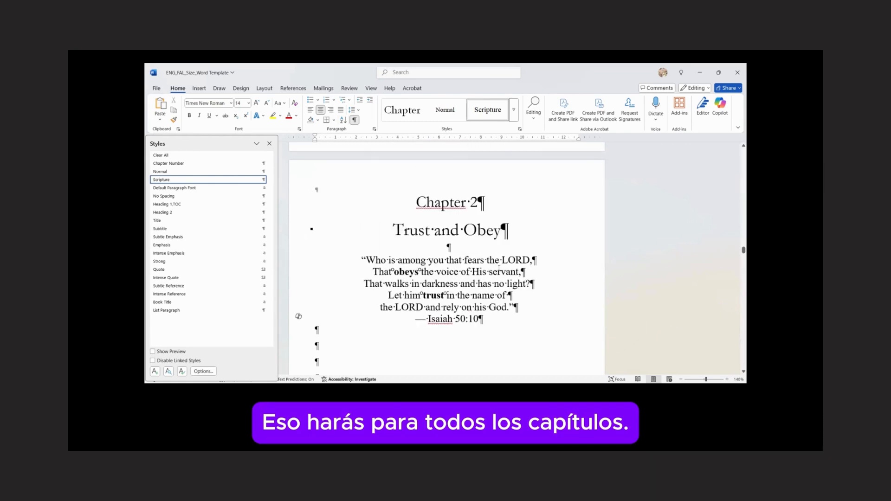
double_click(462, 198)
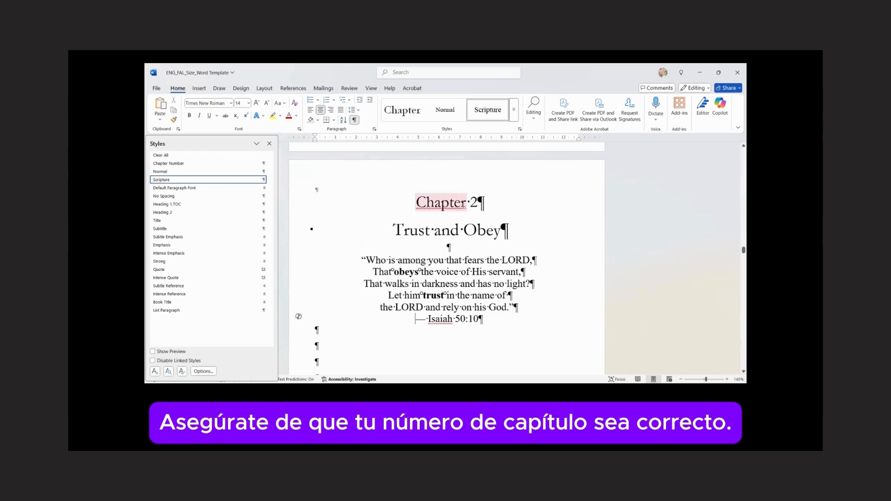
double_click(448, 231)
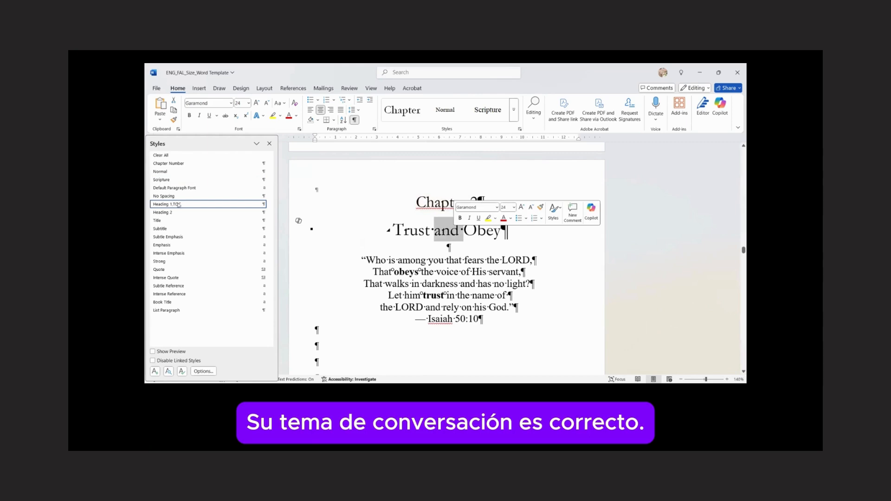
double_click(445, 204)
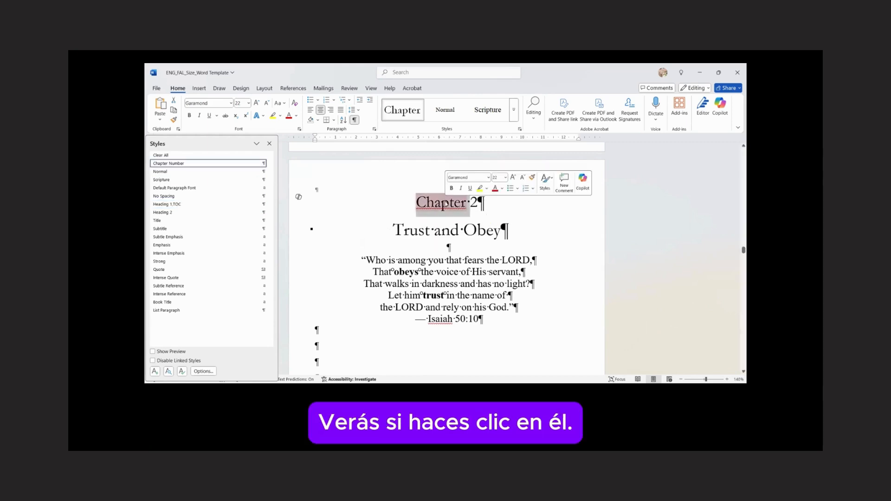
mouse_move(197, 165)
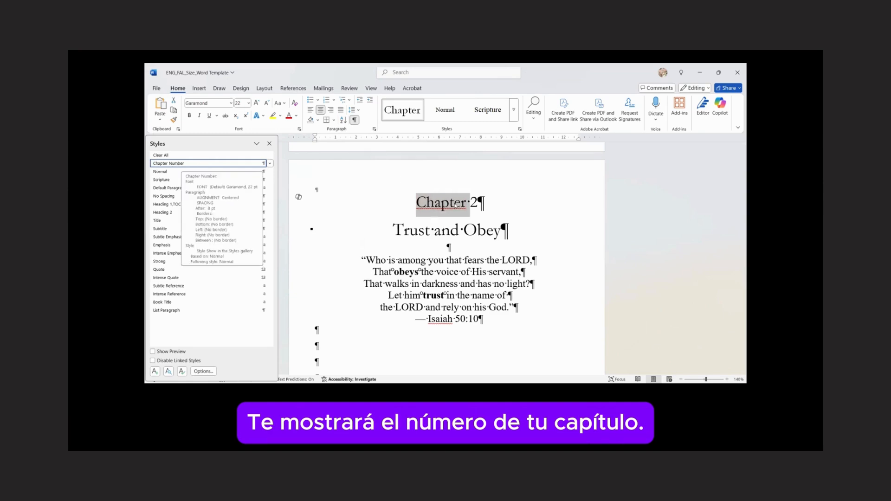
triple_click(438, 233)
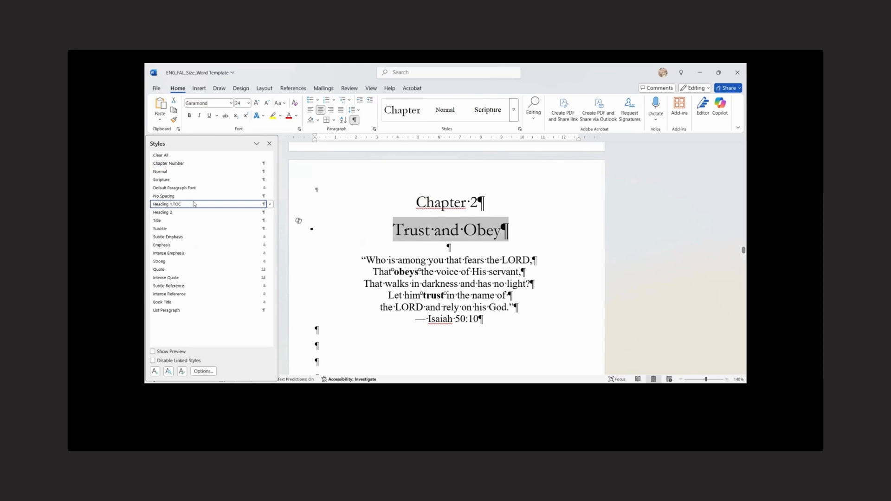
mouse_move(180, 208)
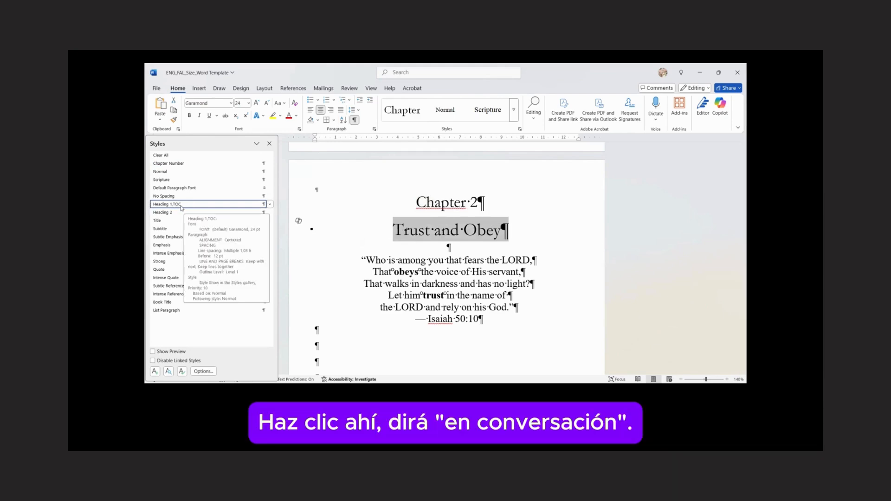
triple_click(464, 283)
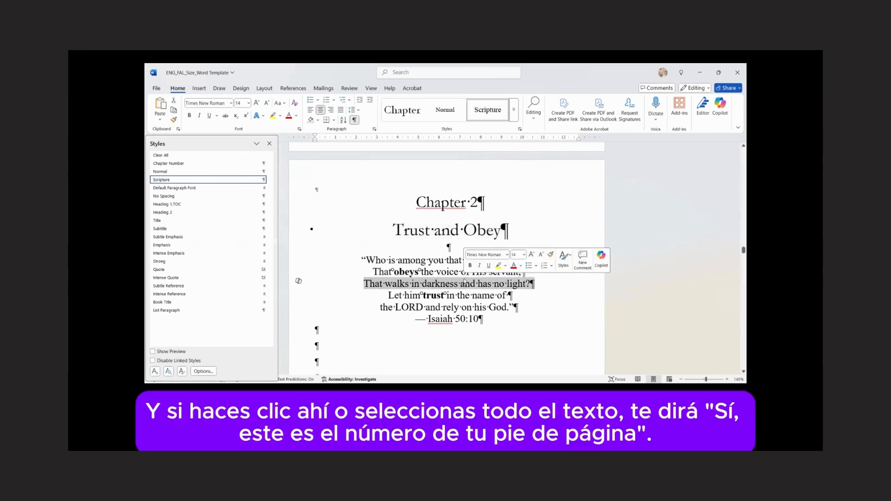
drag(483, 319, 358, 260)
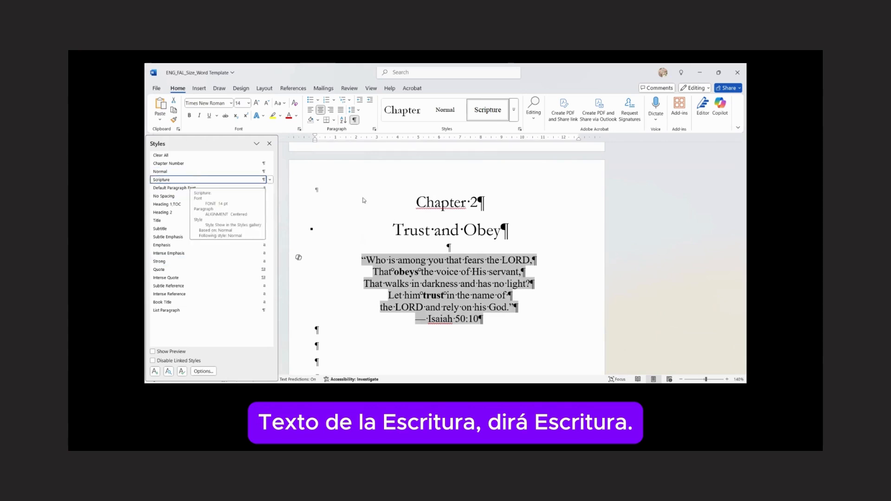
scroll(649, 231, down, 2)
scroll(649, 231, down, 7)
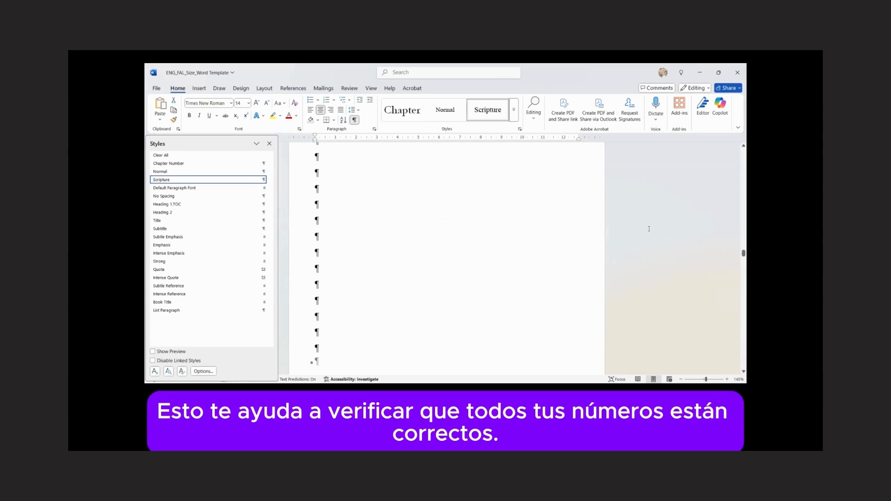
scroll(649, 228, up, 5)
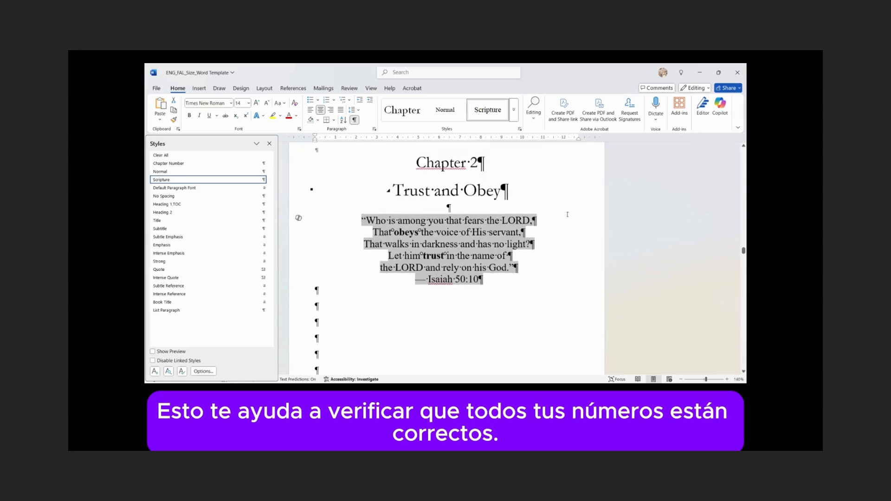
scroll(567, 214, up, 1)
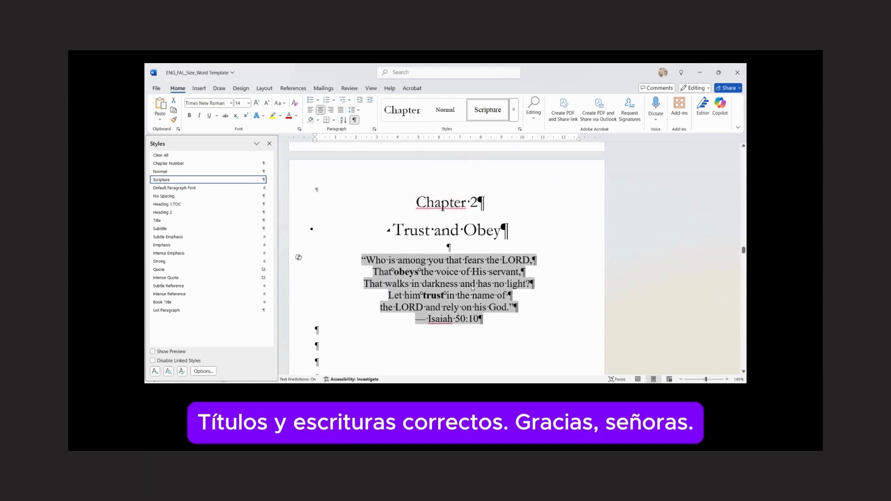
scroll(571, 278, up, 1)
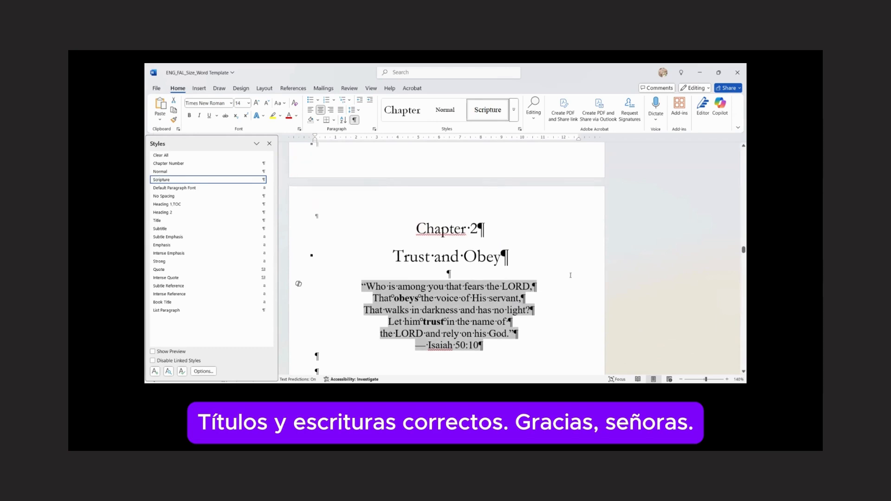